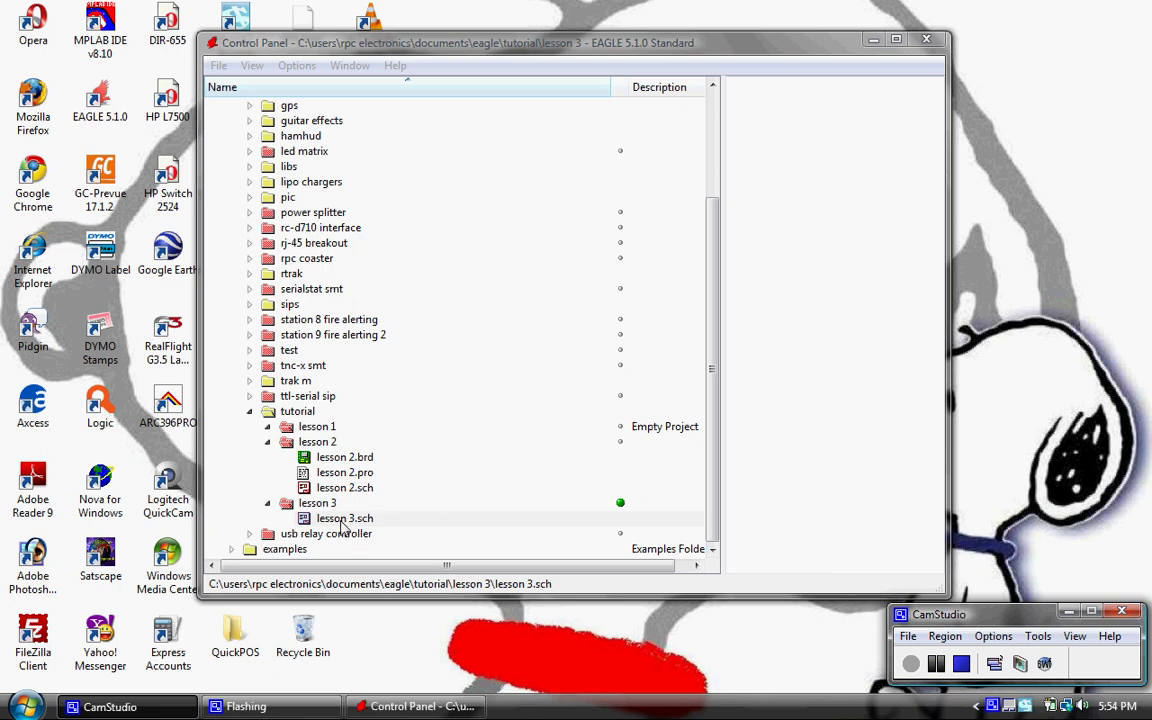
- Open lesson 3.sch from tutorial > lesson 3 and maximize its schematic window
click(341, 520)
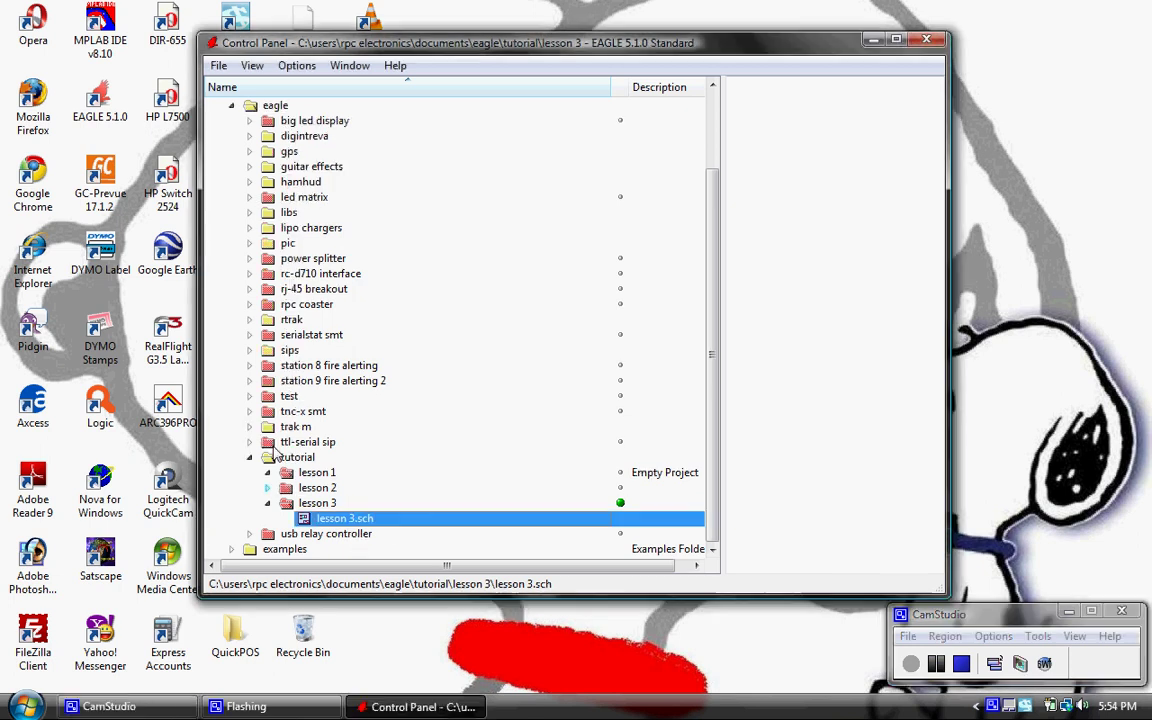
double_click(341, 521)
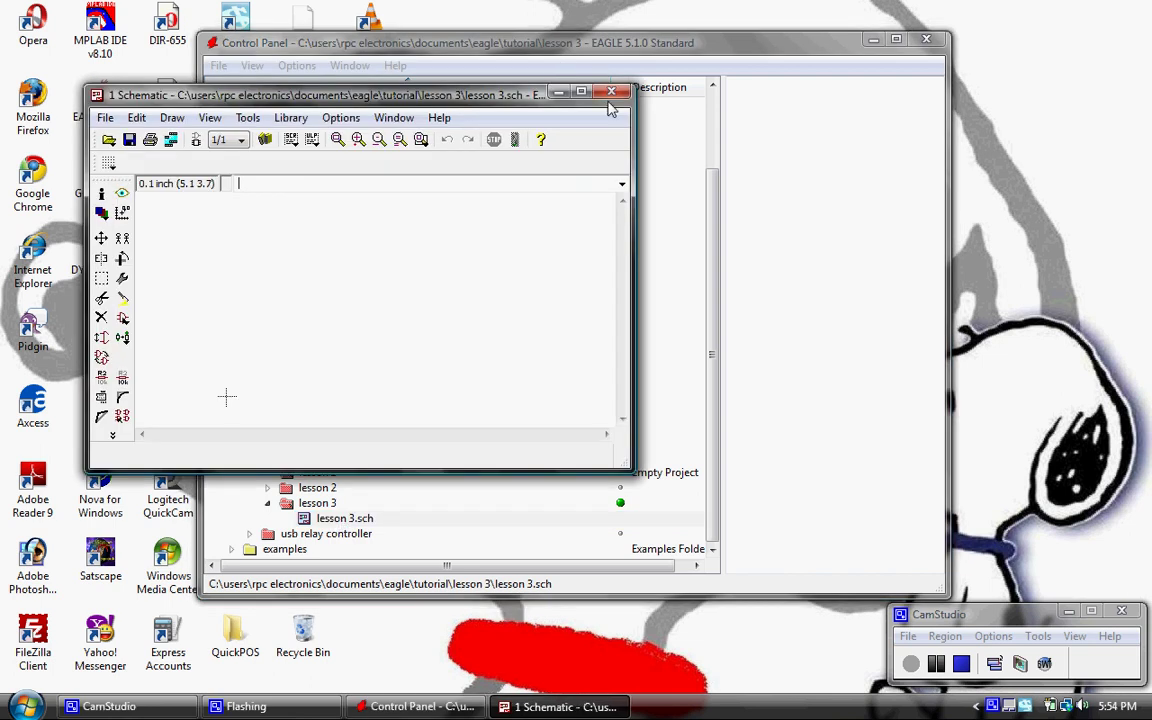
click(581, 93)
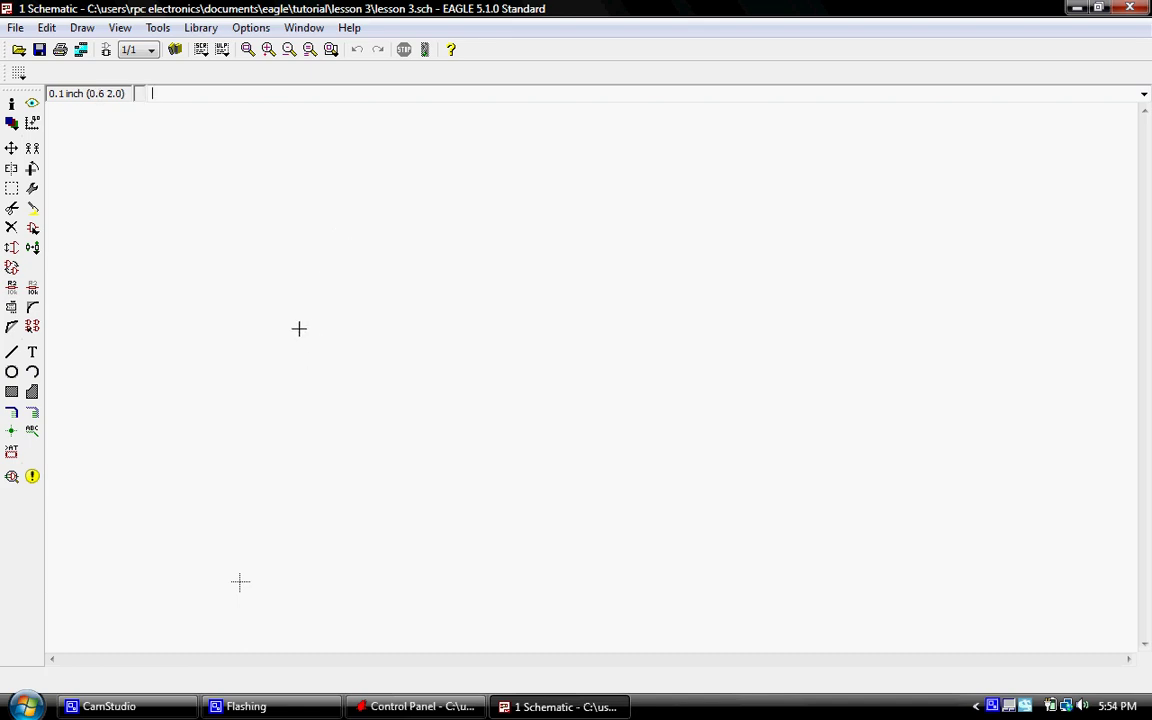
- Pick the 78XXL regulator from the v-reg library after comparing it with 79XX-TO3
click(33, 228)
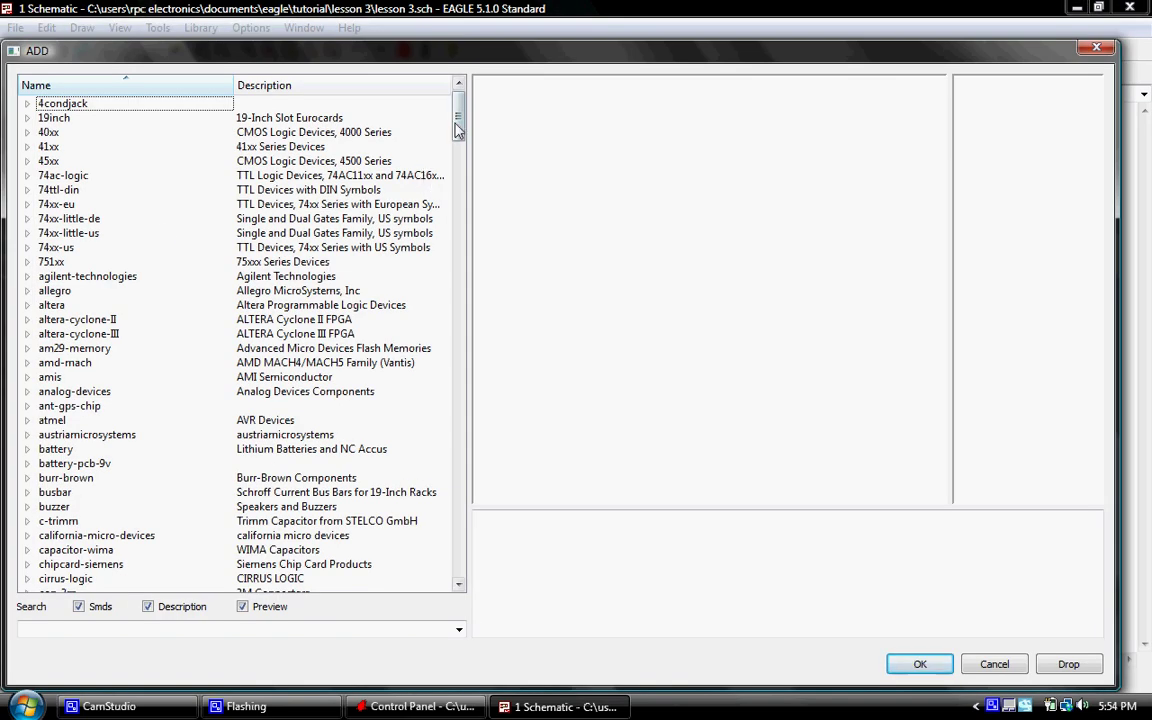
drag(456, 130, 460, 552)
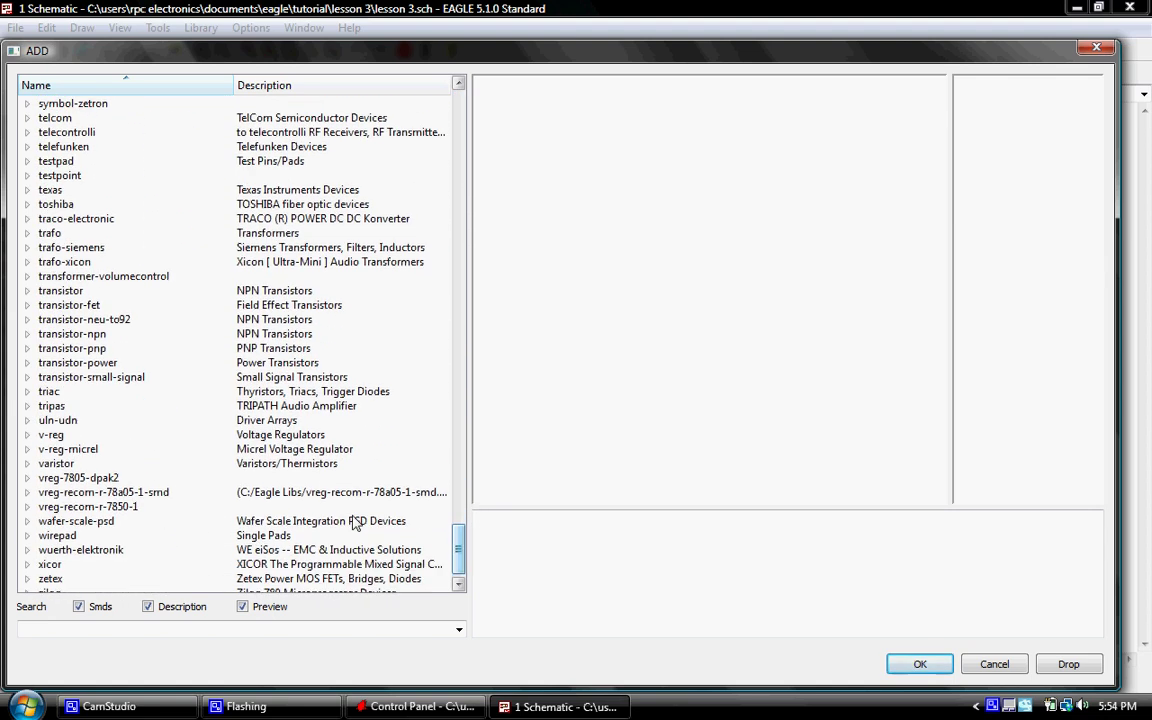
click(28, 435)
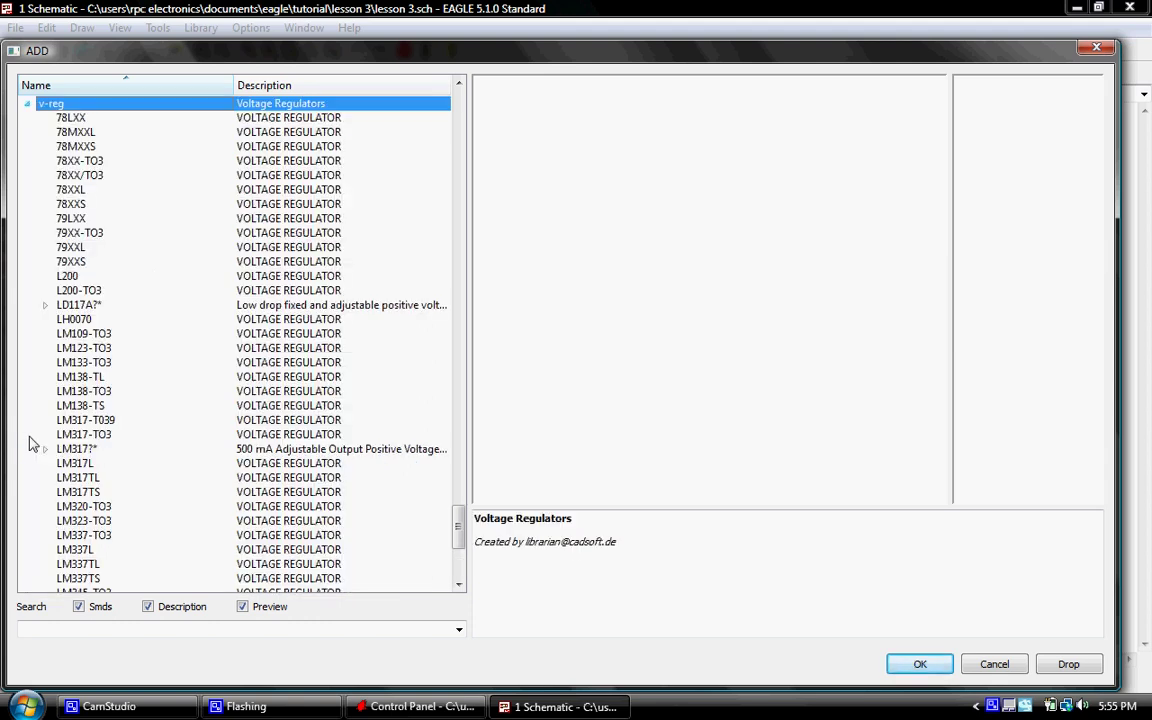
click(72, 192)
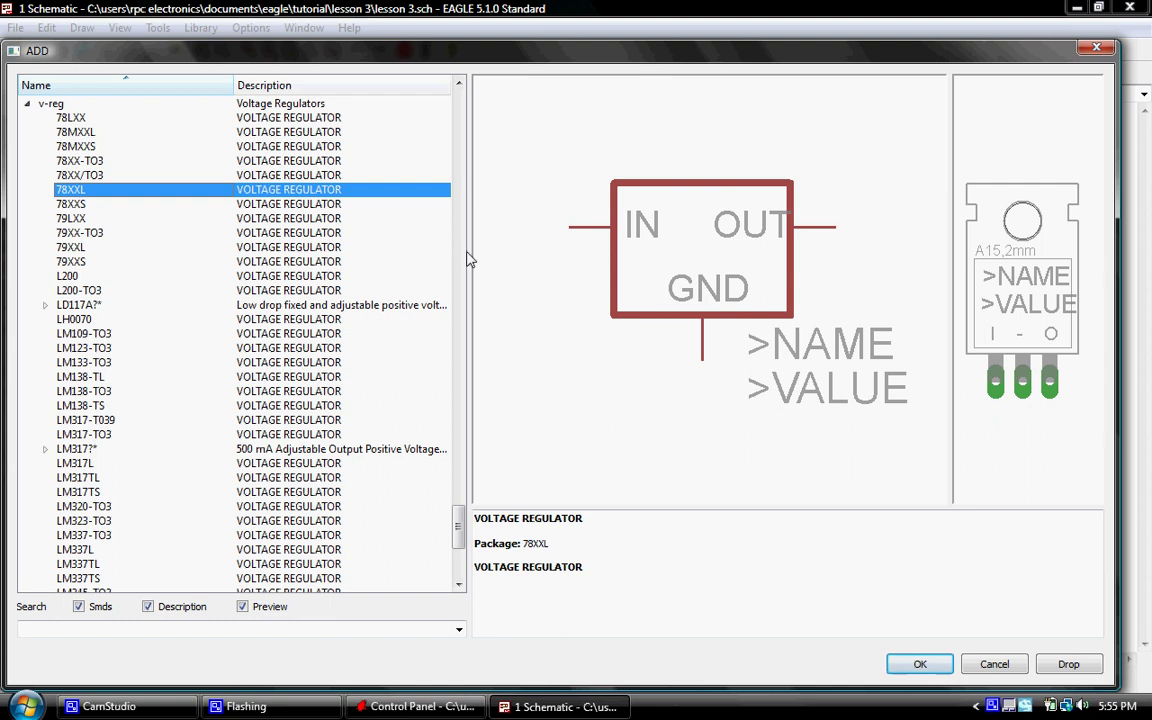
click(80, 232)
click(76, 190)
double_click(78, 190)
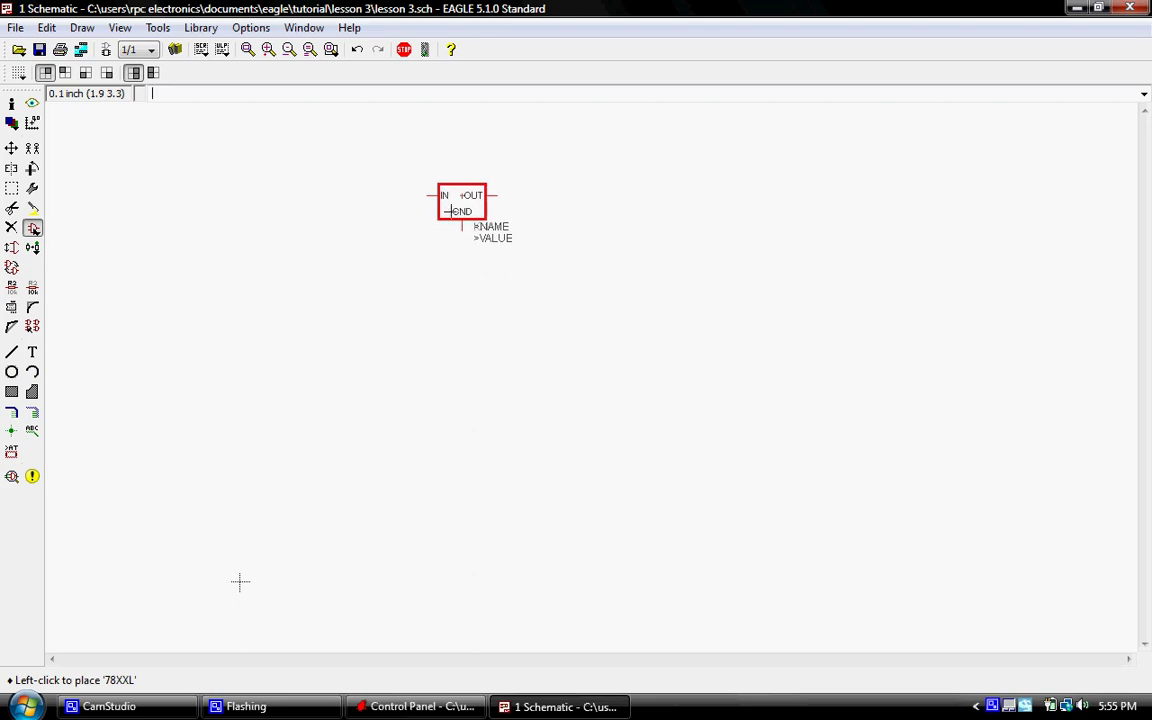
- Place the 78XXL as IC1 and set its value to 7805
click(462, 200)
click(11, 148)
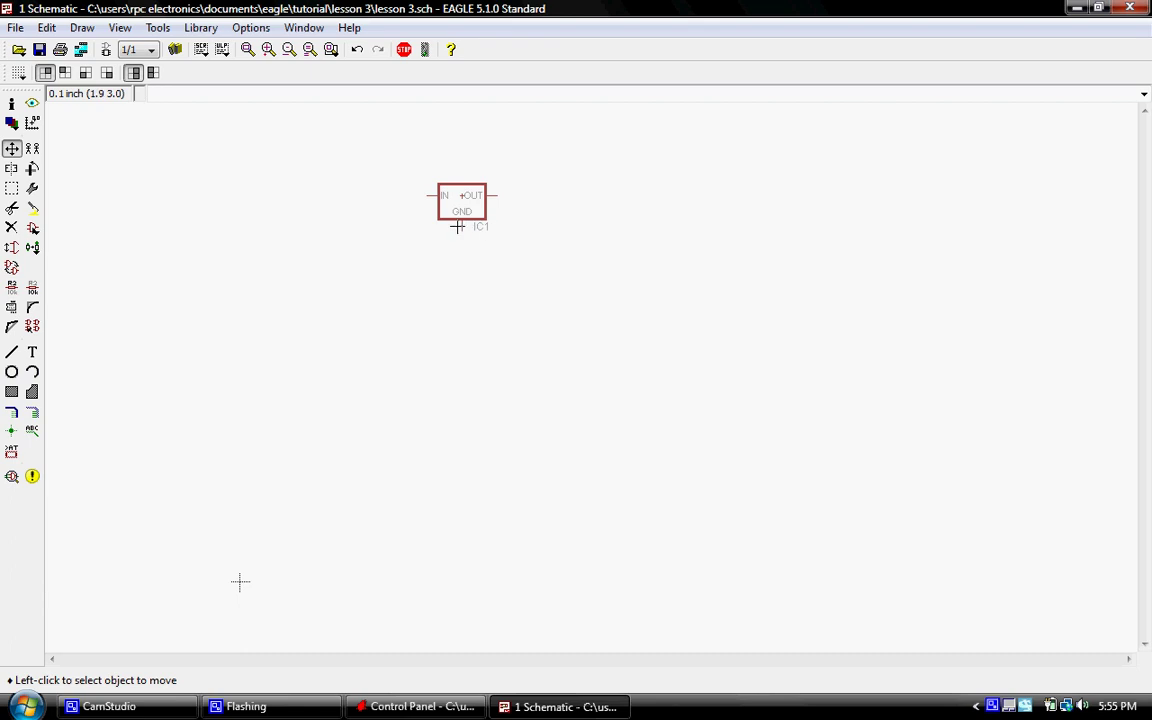
click(32, 288)
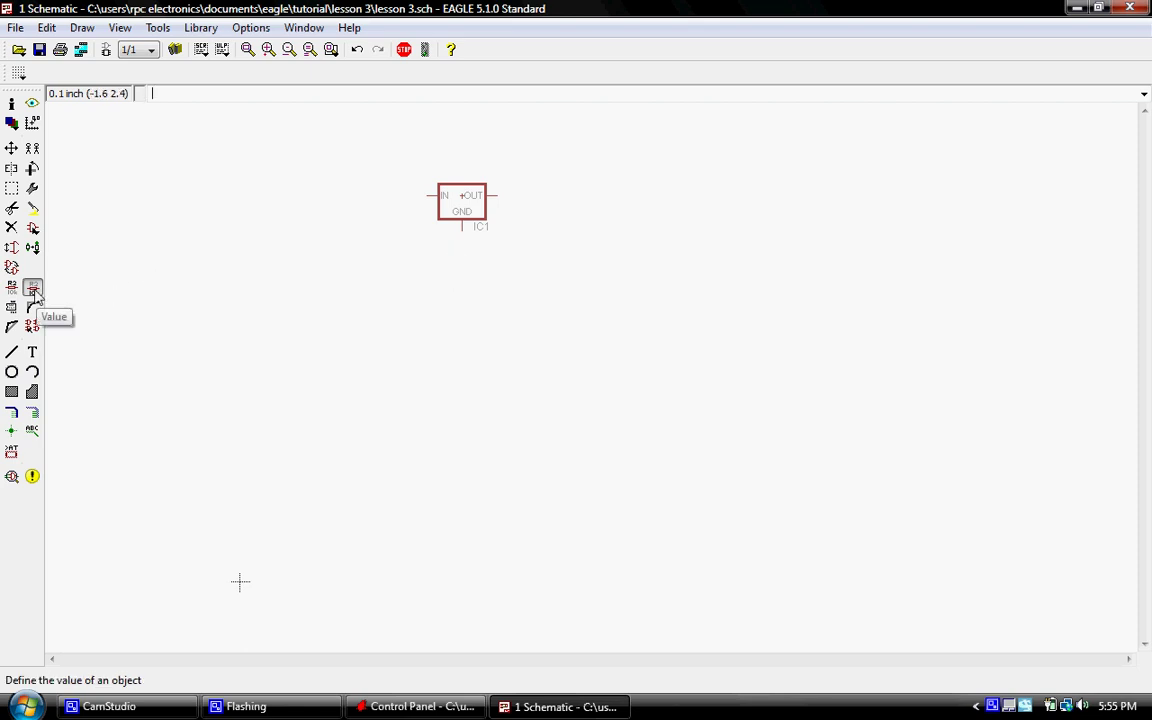
click(460, 199)
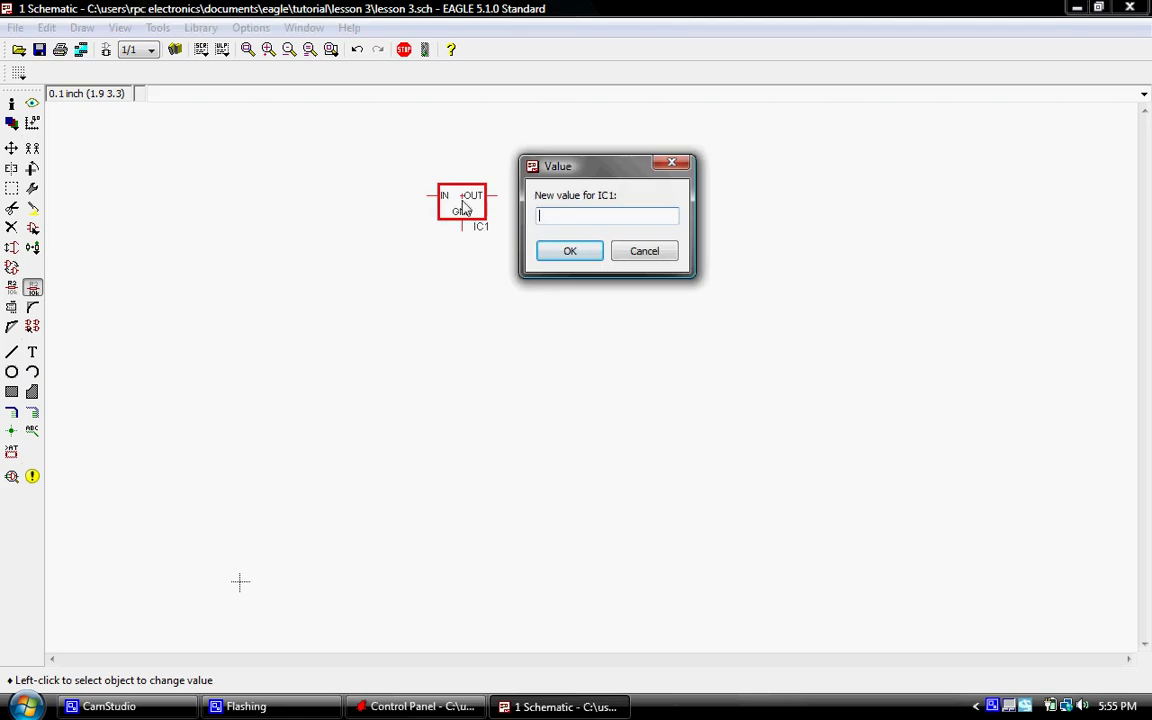
click(575, 251)
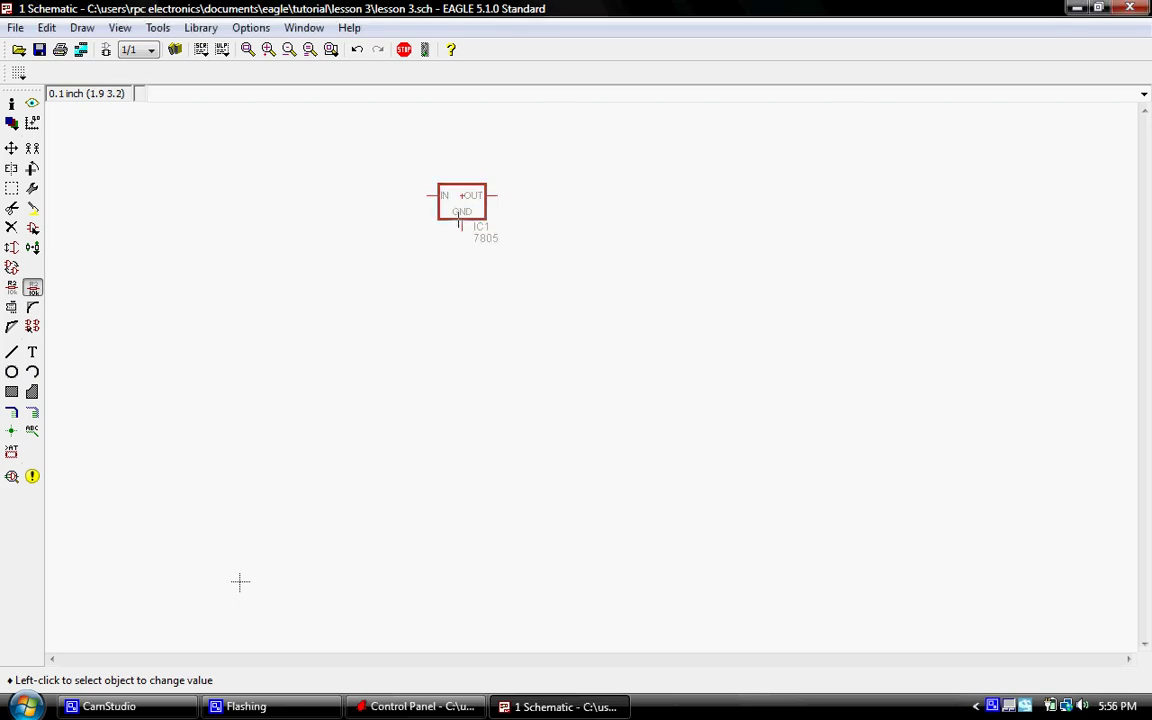
- Collapse v-reg in the parts library and expand the con-jack library
click(33, 227)
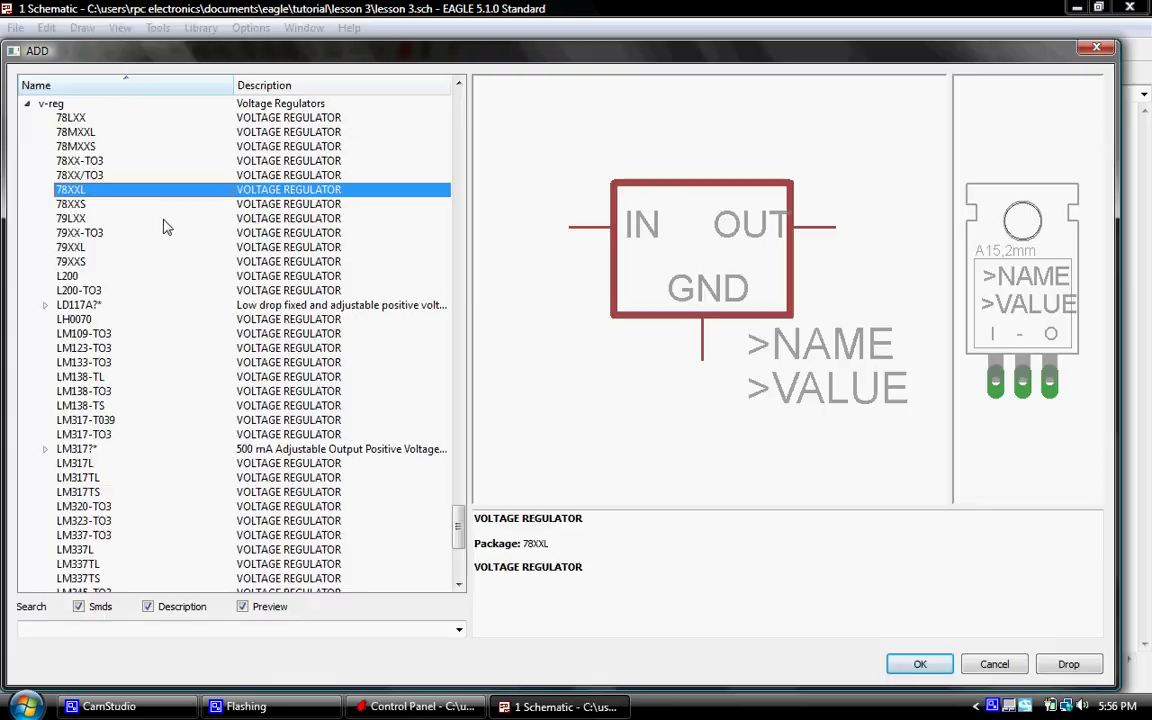
click(27, 103)
drag(463, 562, 465, 205)
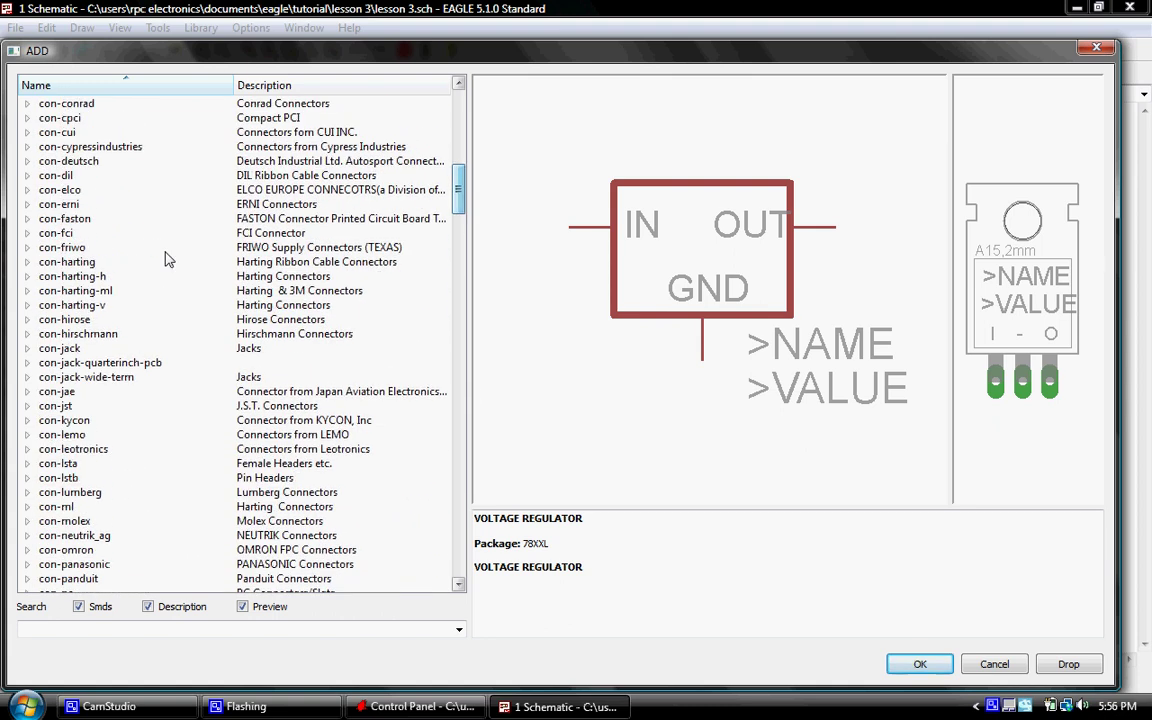
scroll(47, 228, down, 5)
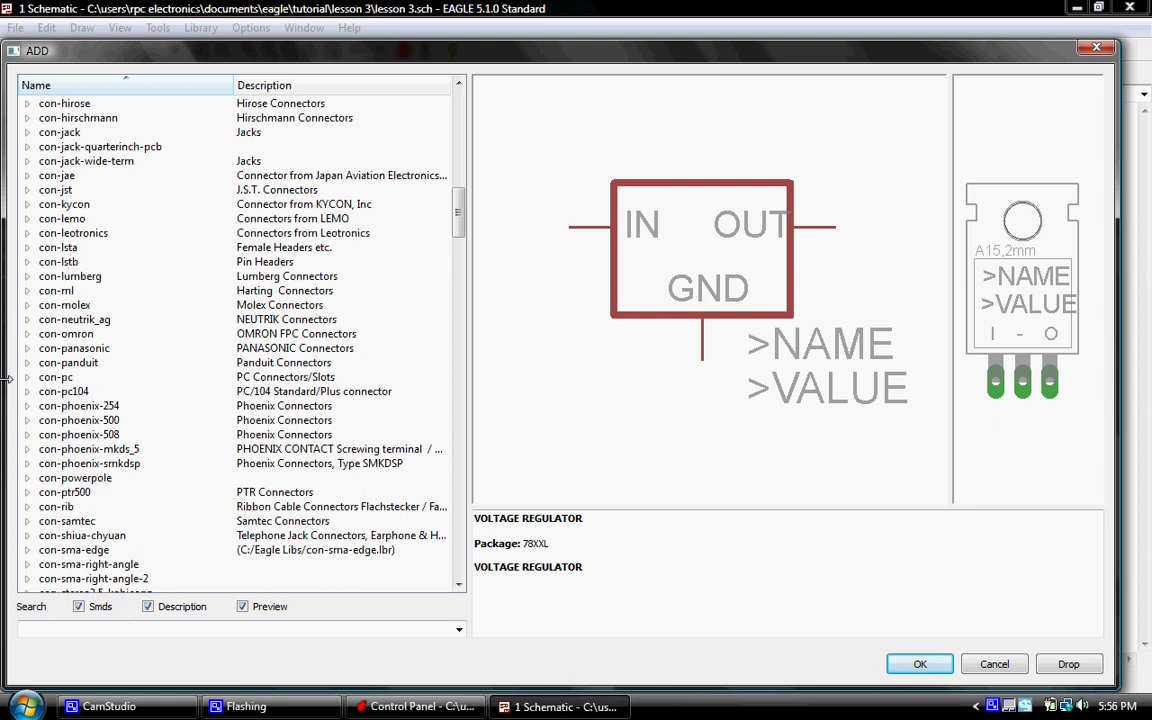
click(29, 133)
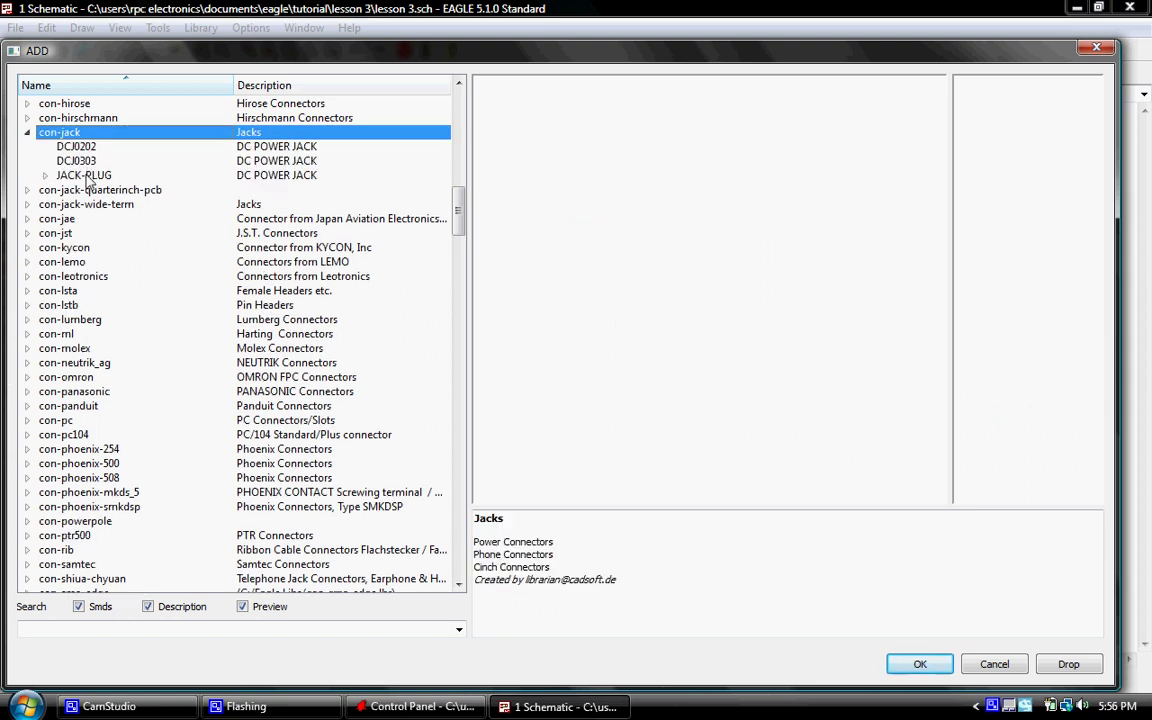
- Choose the DCJ0202 power jack and place it as J1 left of IC1
click(74, 146)
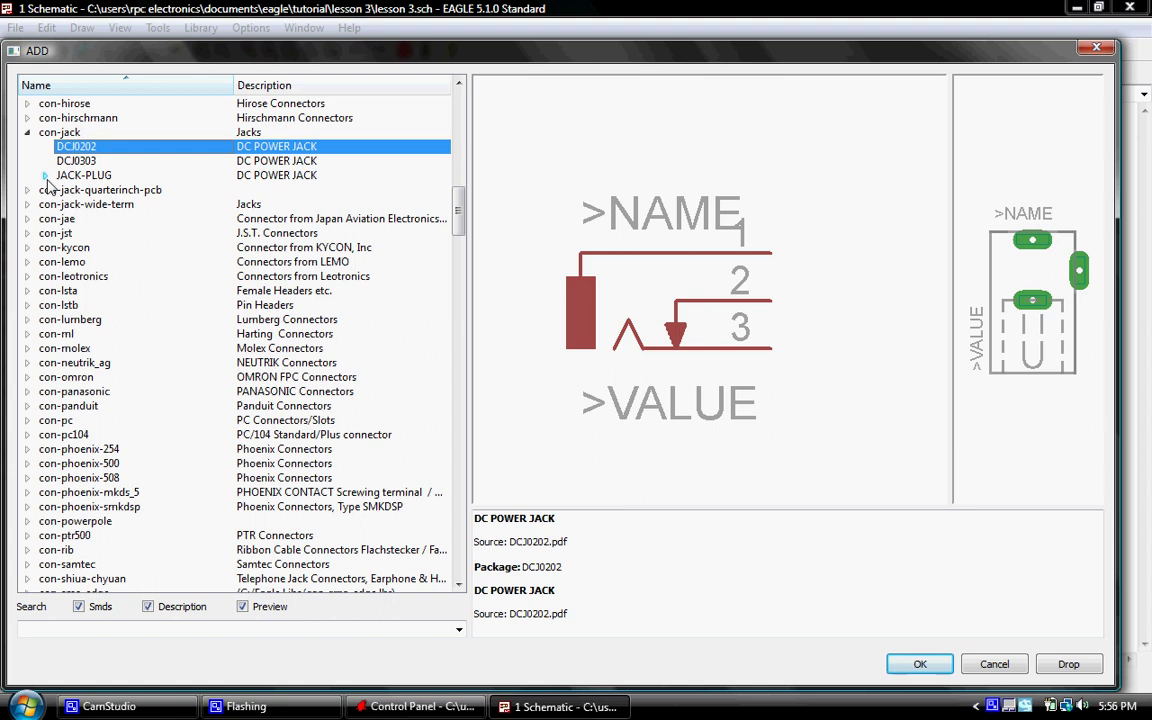
click(45, 175)
click(72, 160)
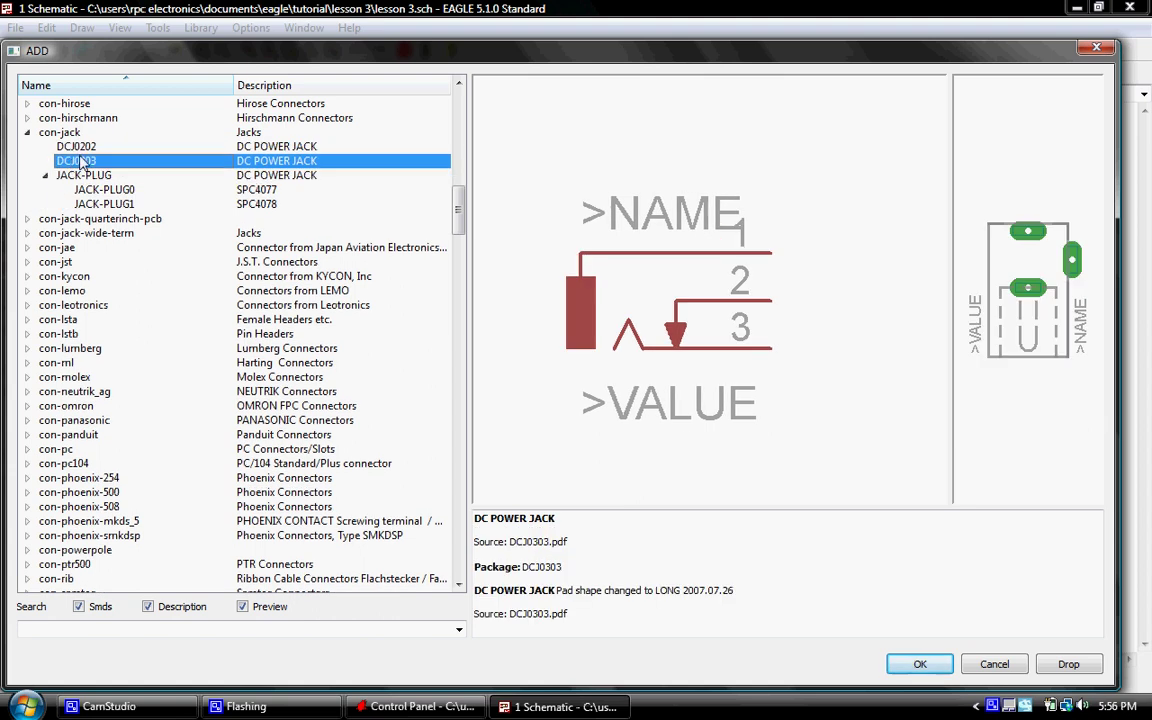
click(82, 148)
click(100, 194)
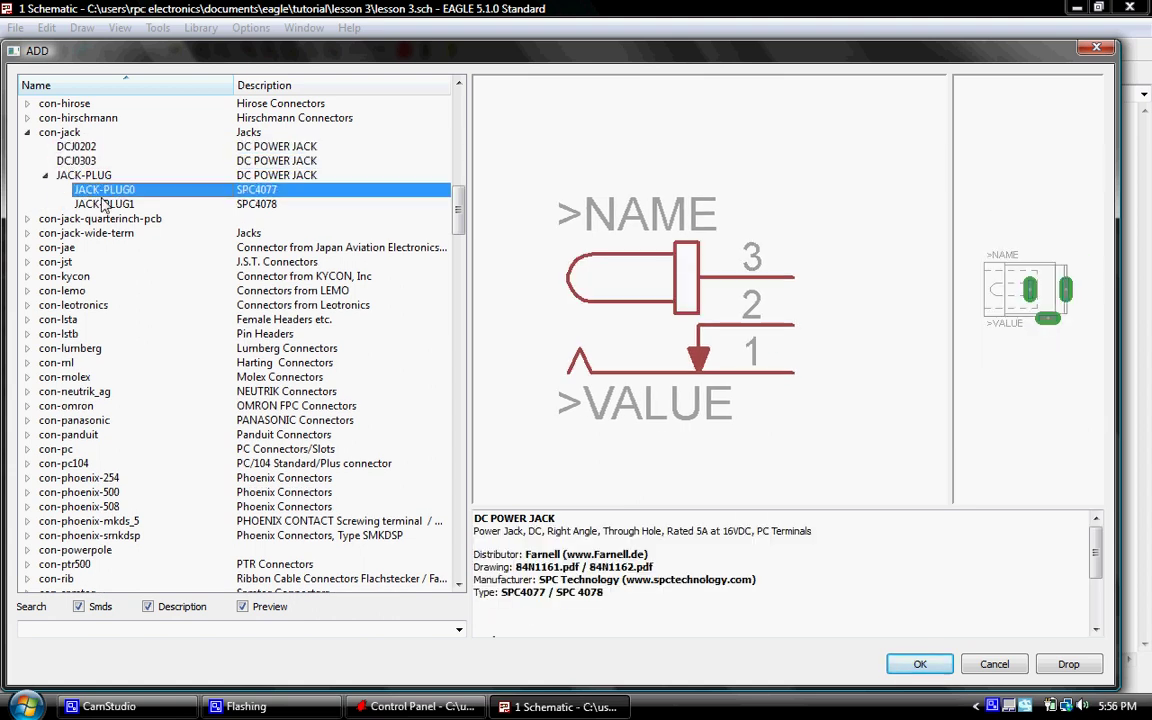
click(102, 204)
click(85, 148)
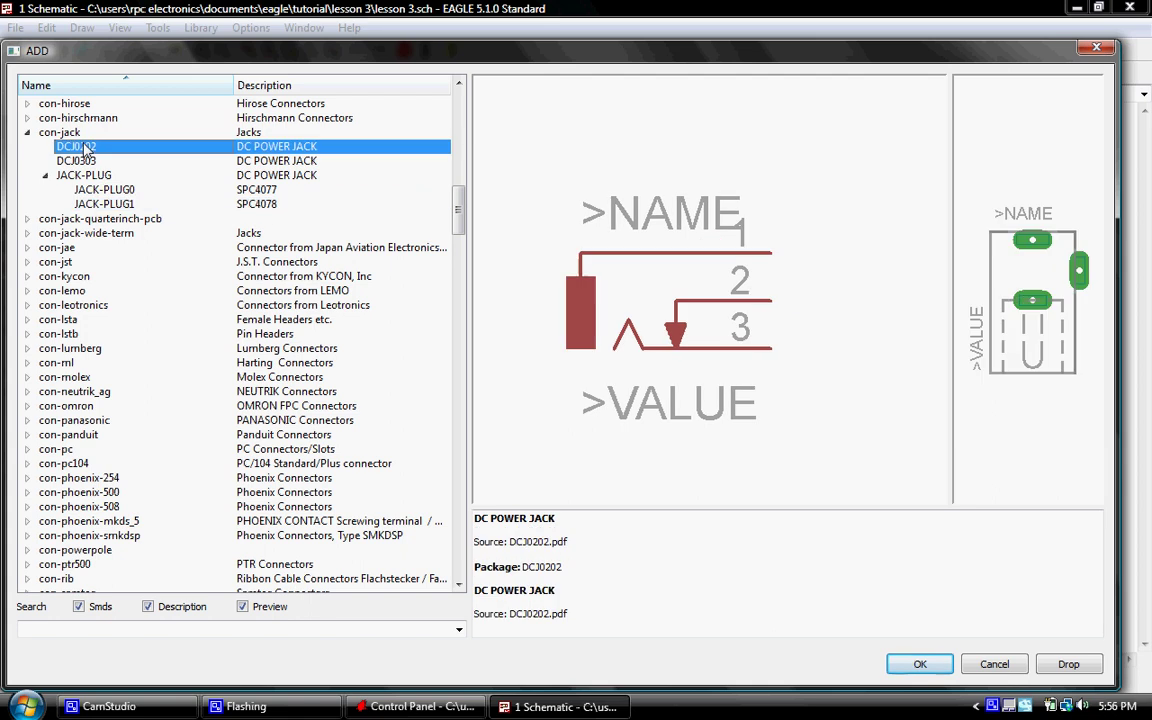
double_click(87, 148)
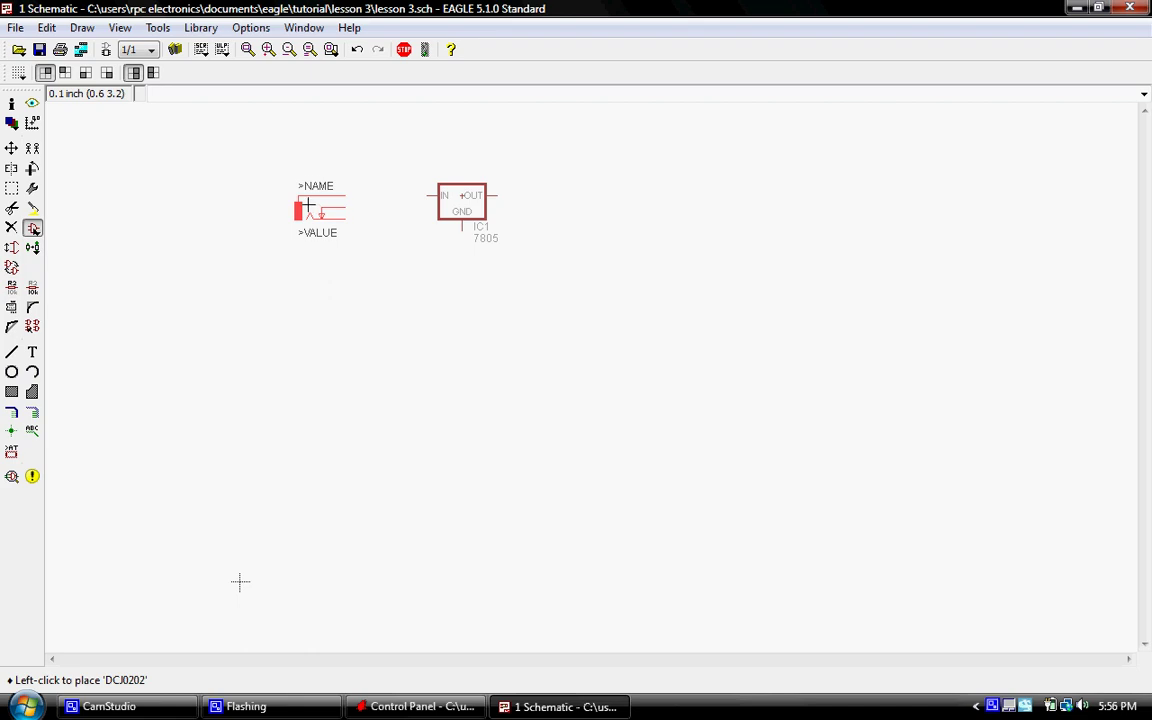
click(296, 205)
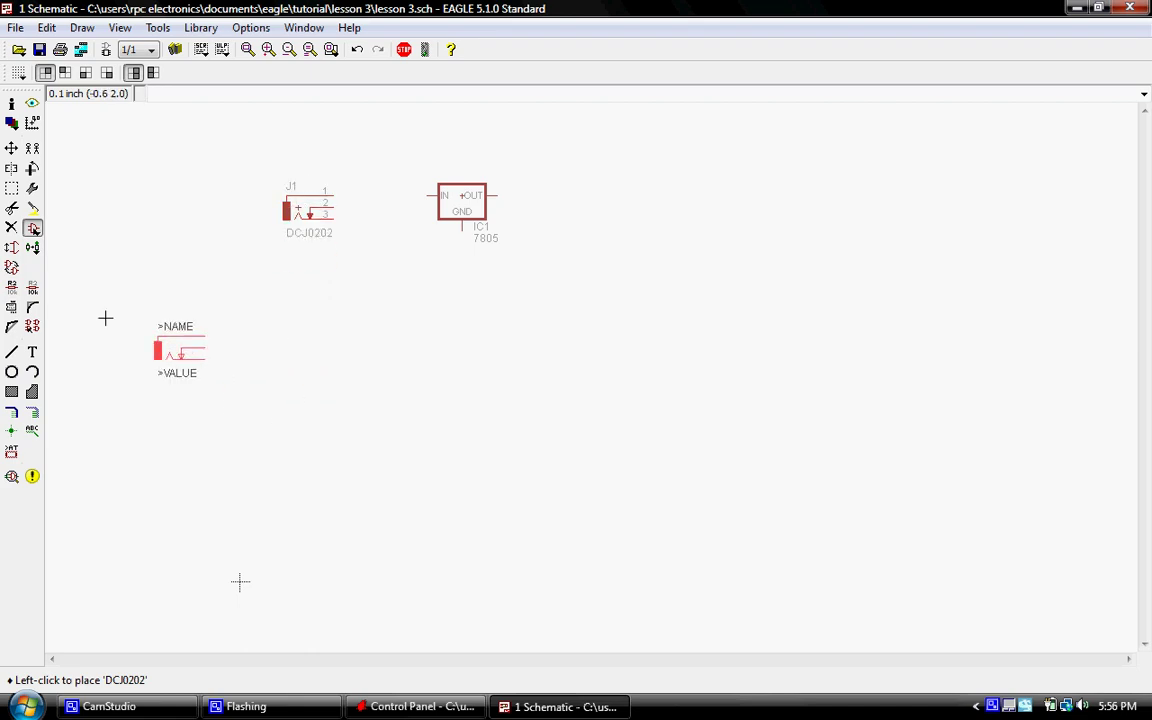
- Browse the parts library to the American C-US capacitor variants in rcl
click(32, 228)
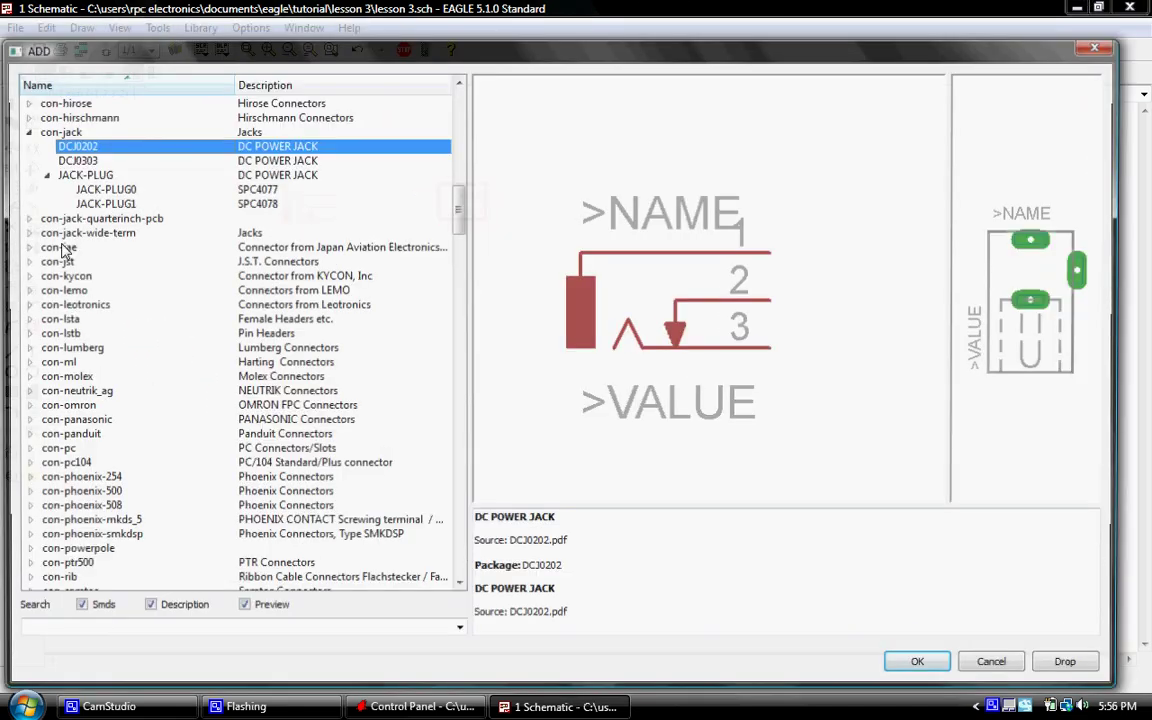
click(29, 133)
scroll(83, 250, down, 6)
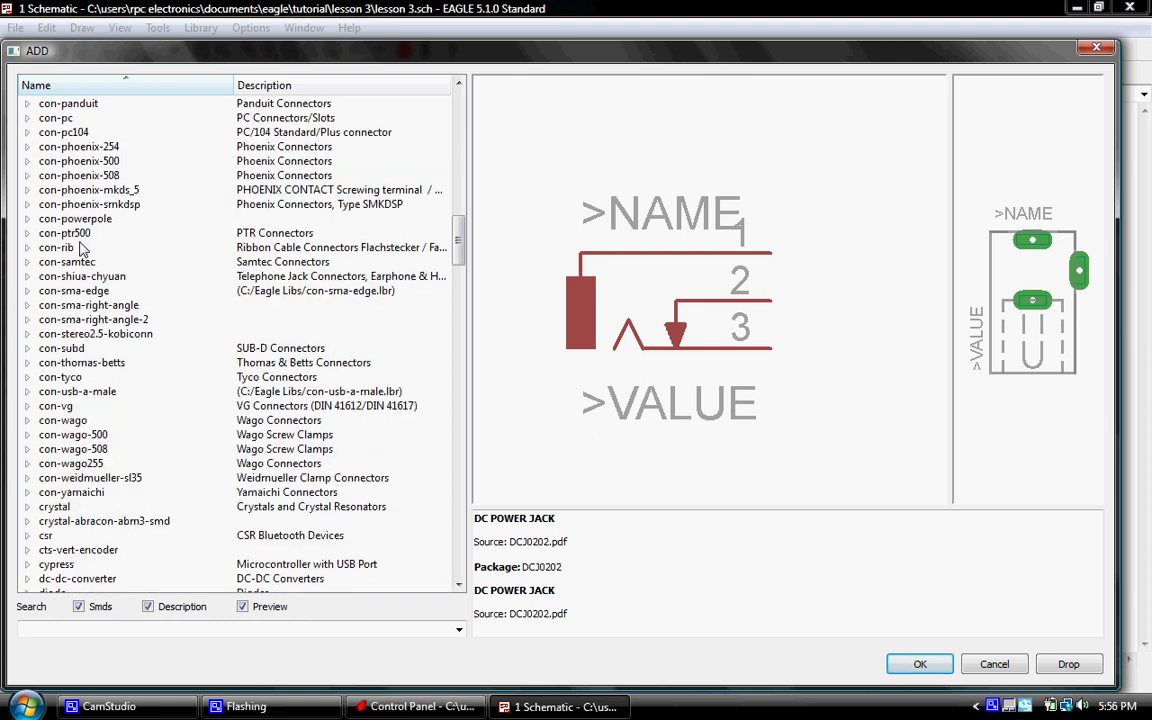
scroll(85, 248, down, 20)
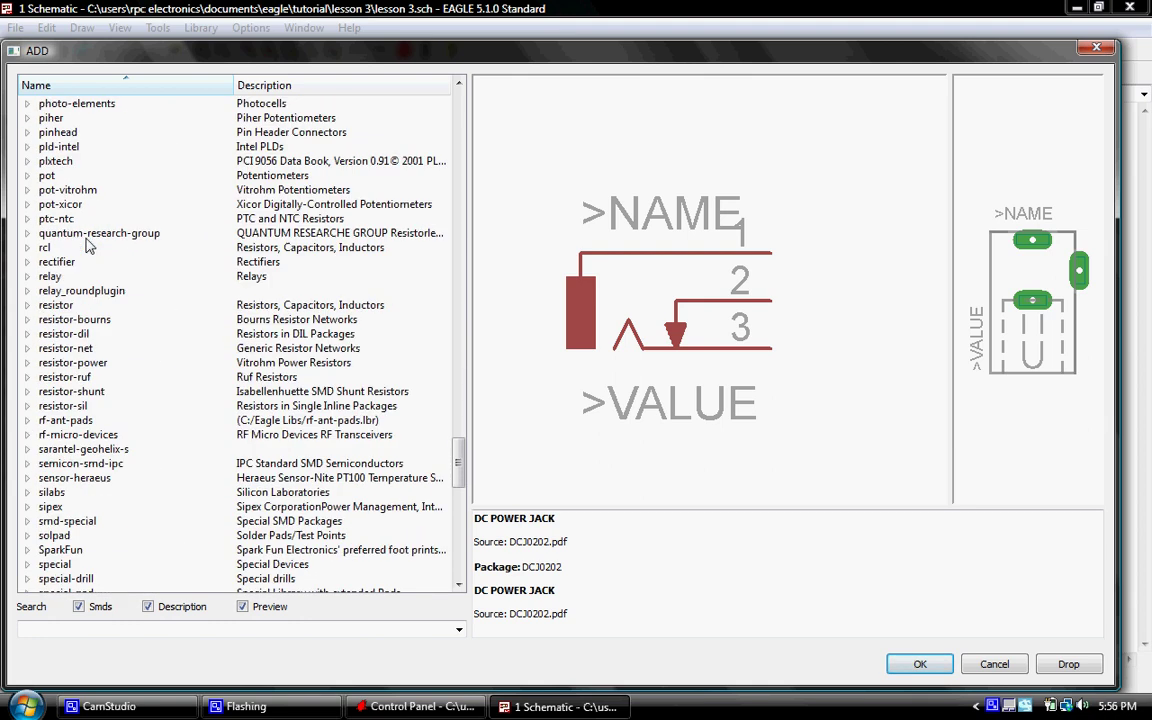
scroll(87, 245, down, 1)
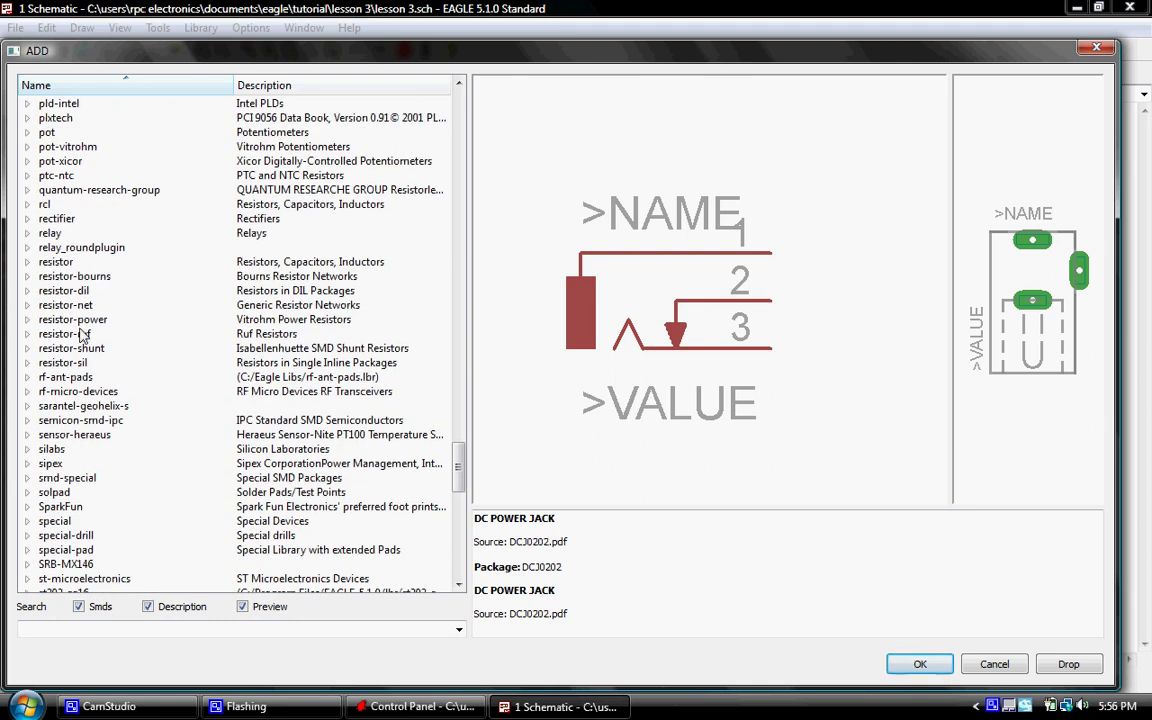
scroll(83, 336, down, 18)
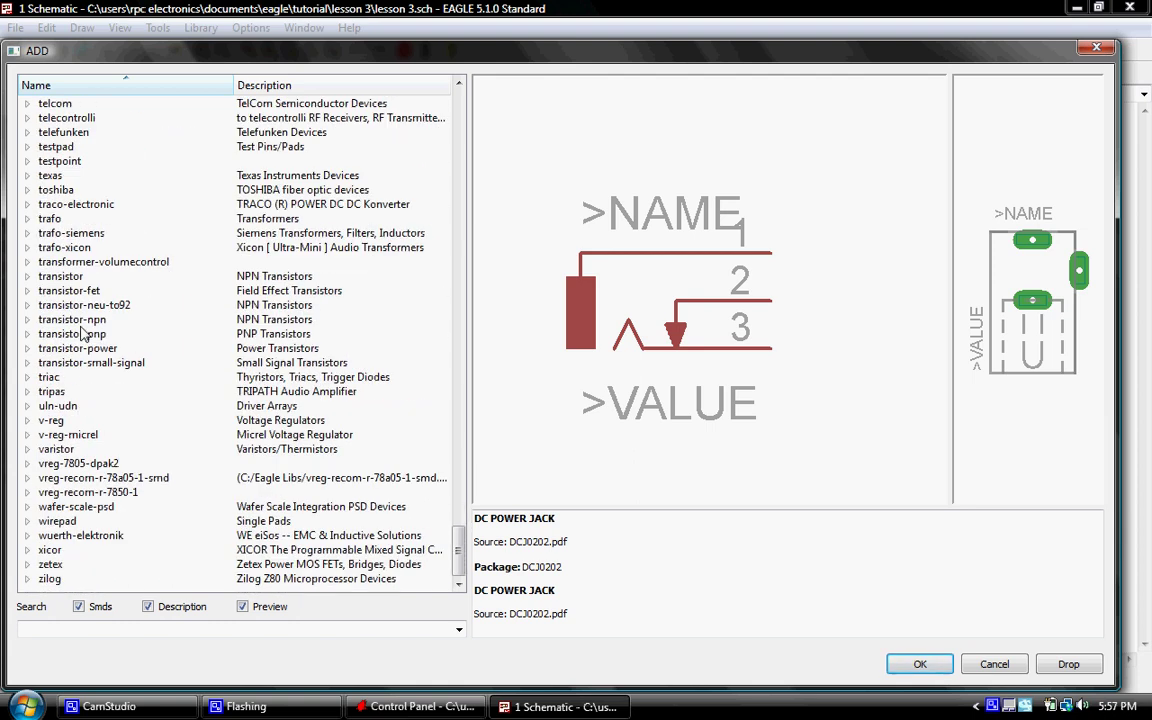
scroll(82, 330, up, 15)
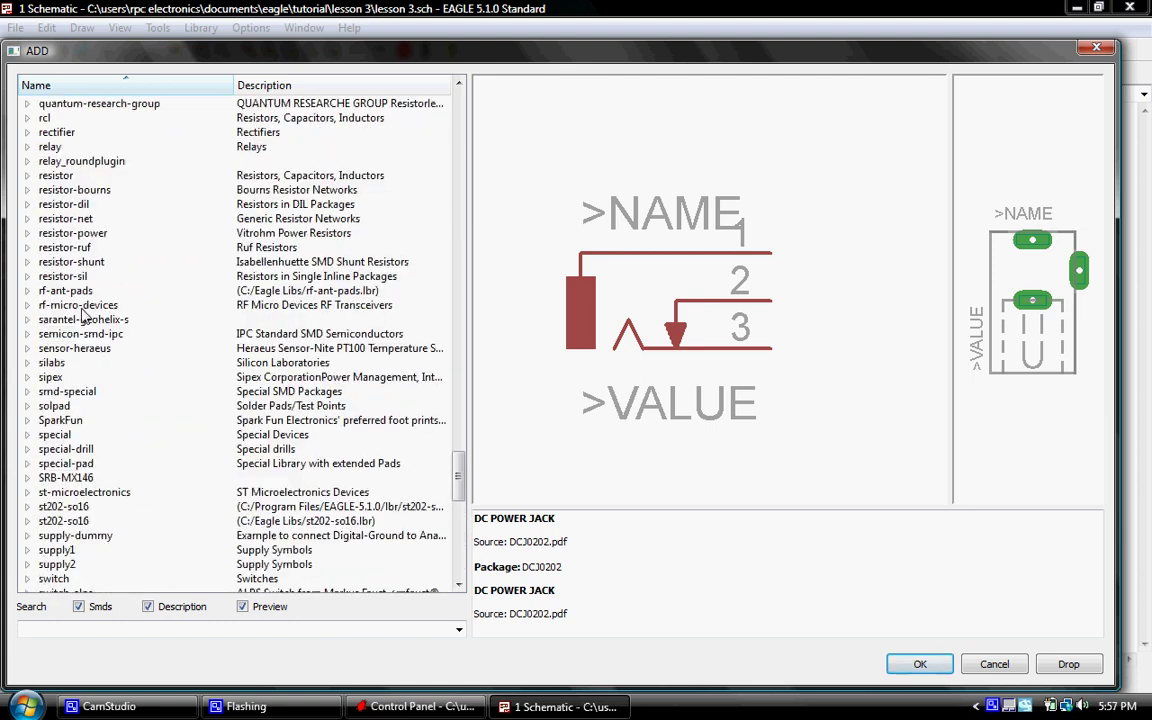
scroll(82, 316, up, 2)
click(27, 204)
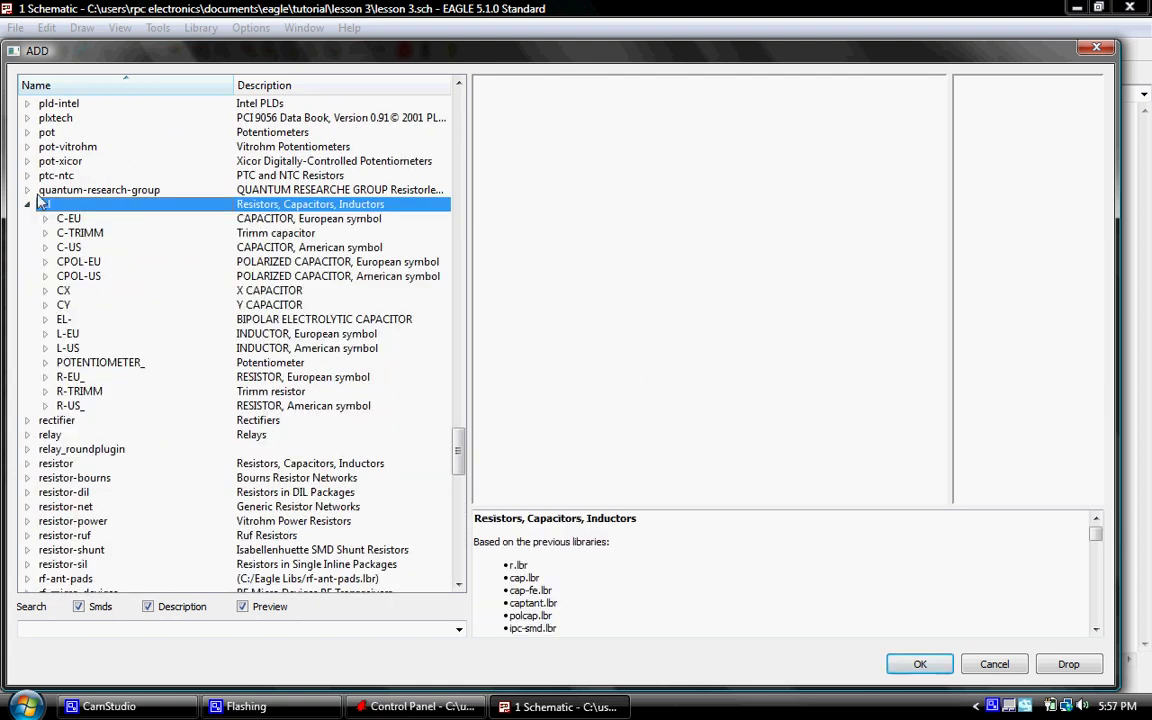
click(44, 247)
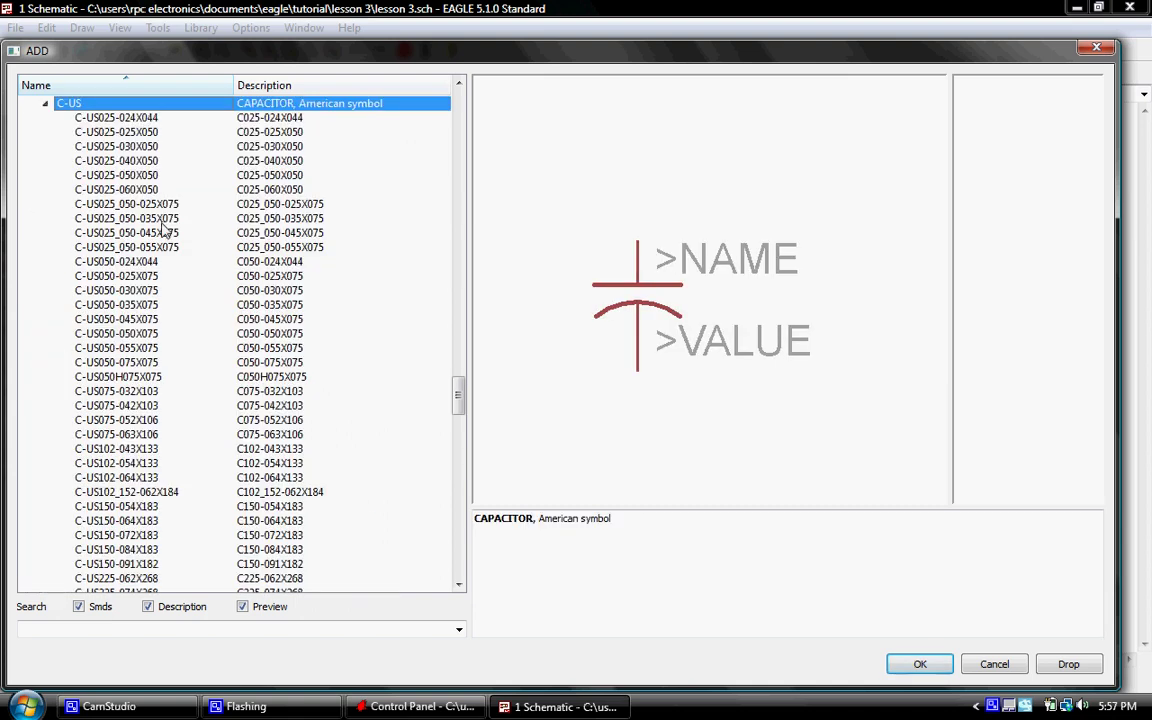
- Place C-US025-030X050 capacitors as C1 between J1 and IC1, and C2 right of IC1
click(140, 118)
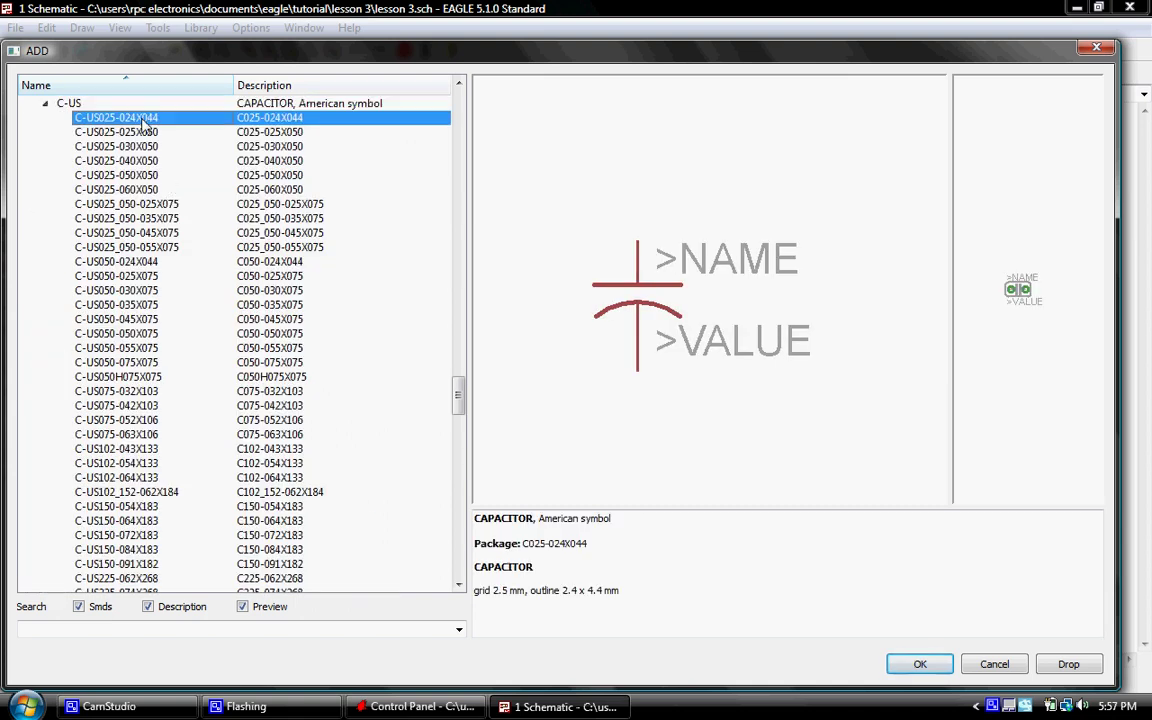
click(143, 132)
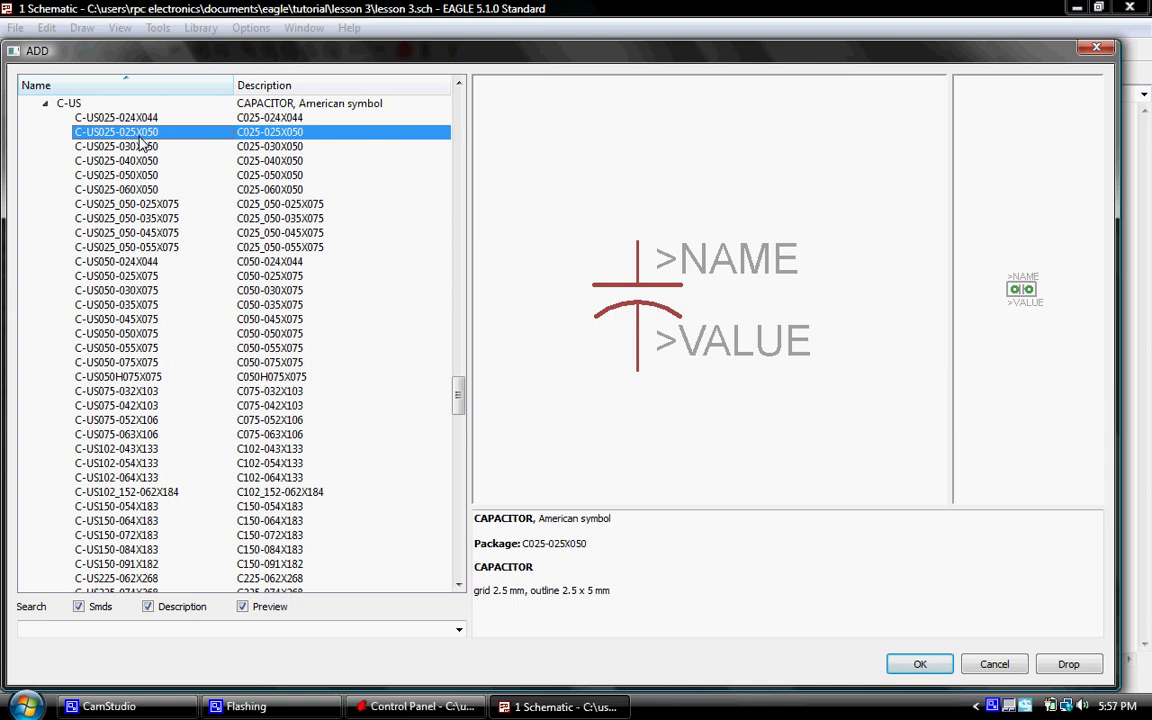
click(141, 147)
click(138, 134)
click(136, 148)
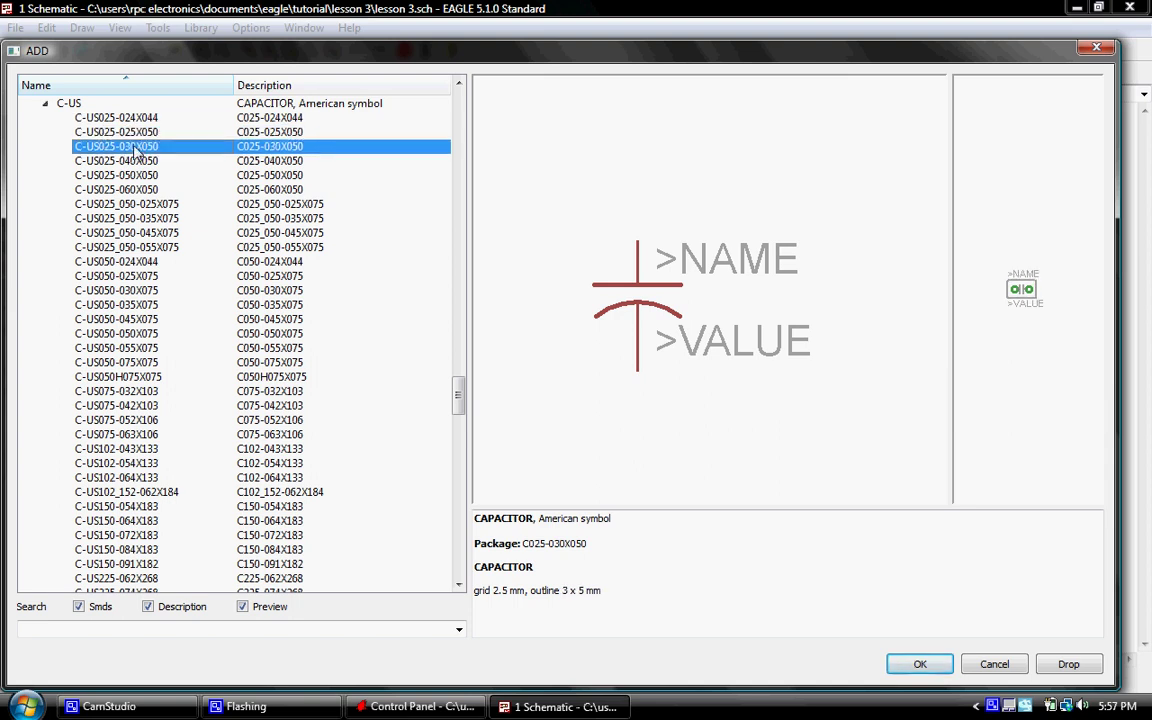
double_click(136, 148)
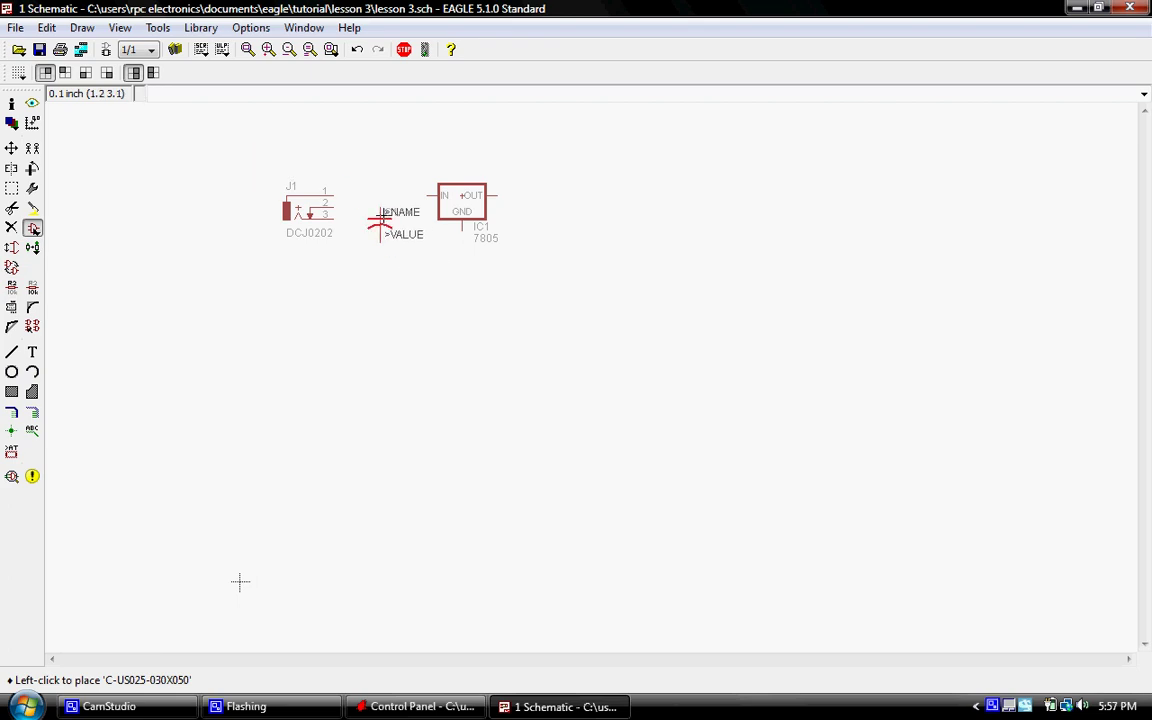
click(380, 222)
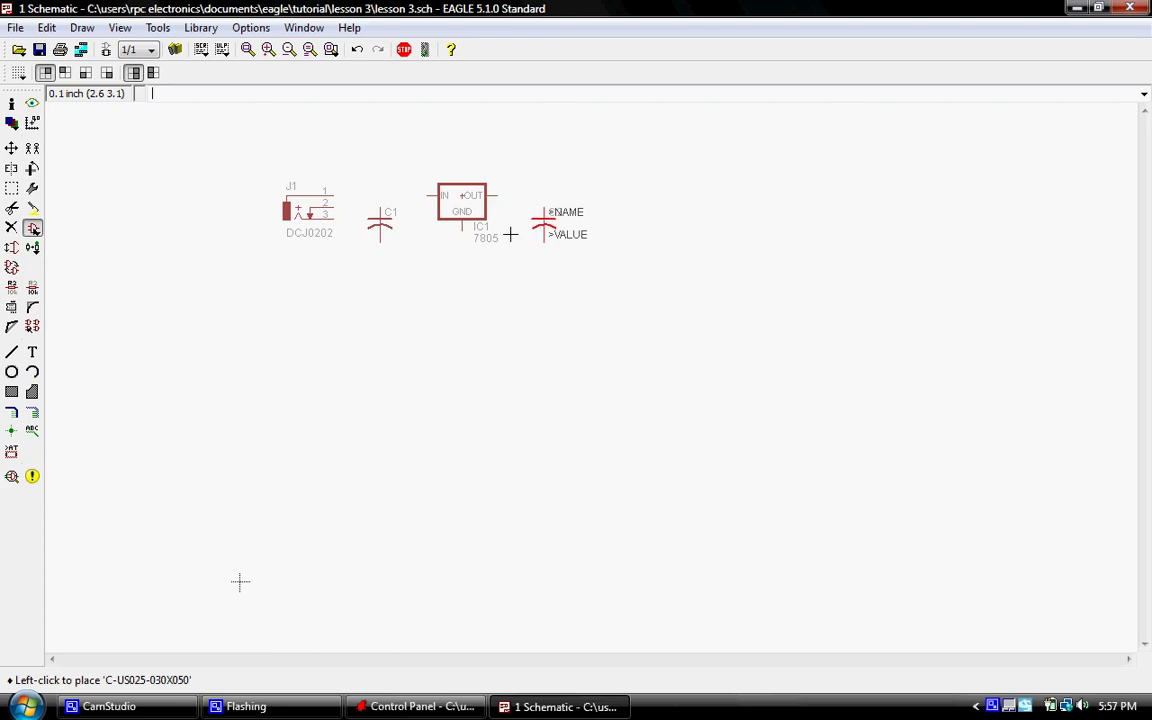
click(543, 222)
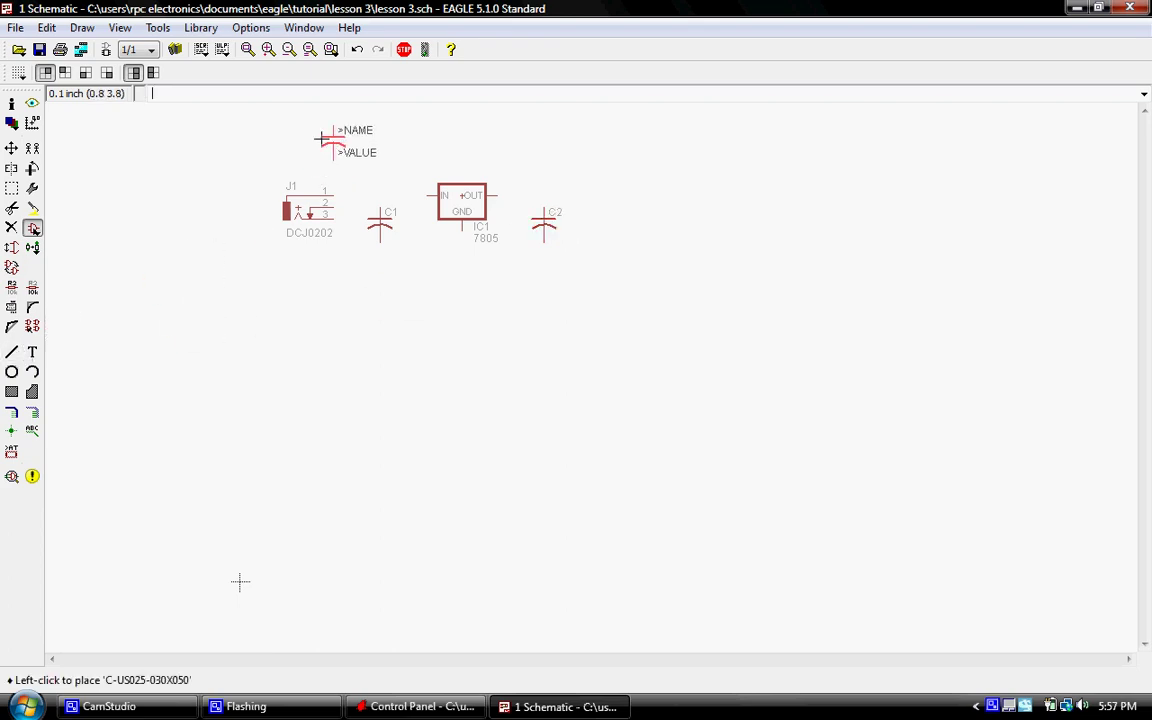
scroll(428, 550, up, 4)
- Draw a net from J1 pin 1 to IC1's IN pin, discarding the extra capacitor
scroll(428, 550, down, 1)
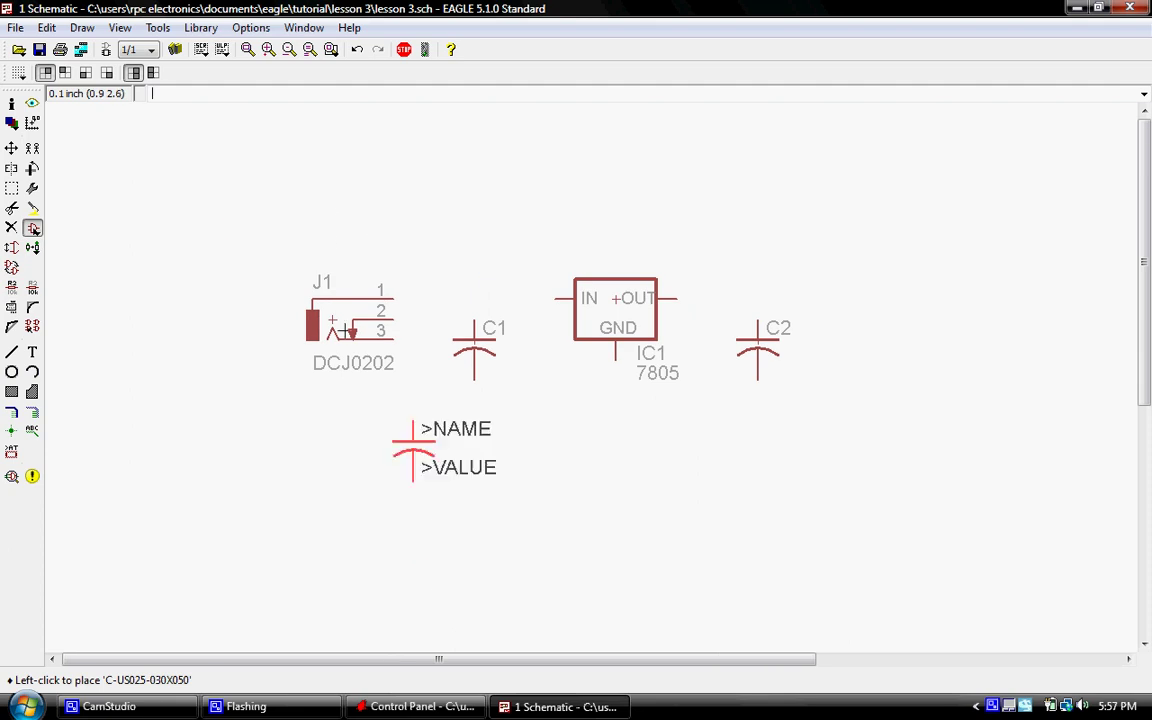
click(13, 355)
click(13, 355)
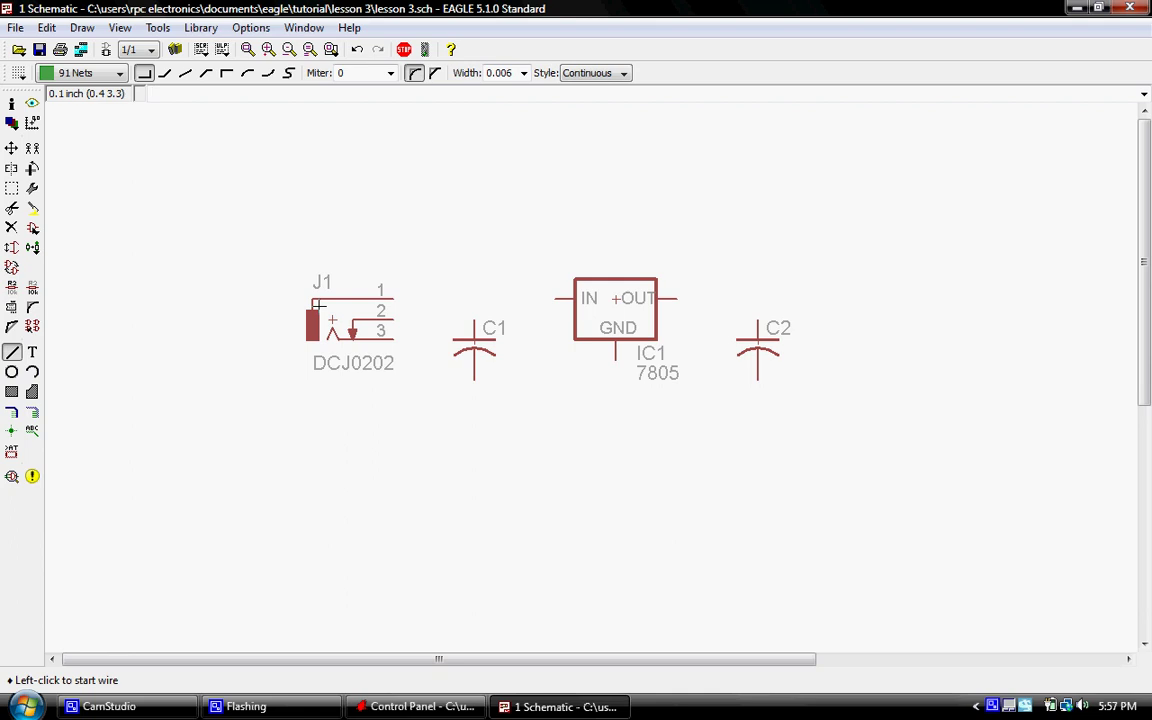
click(395, 297)
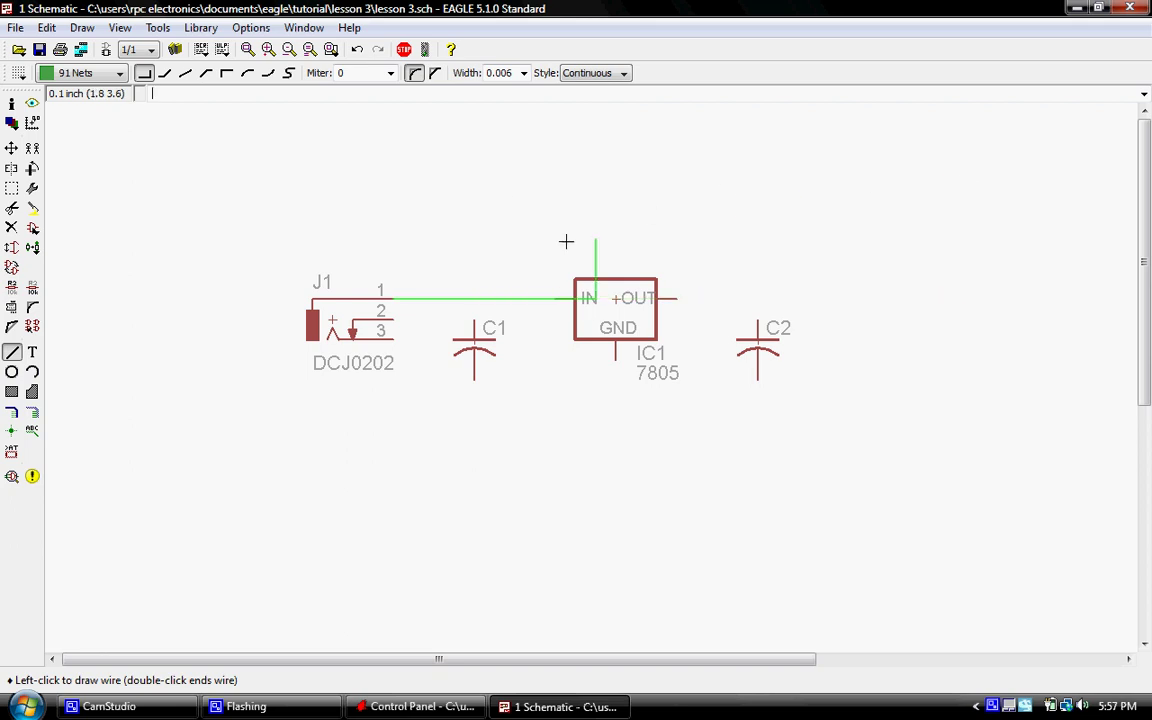
click(554, 299)
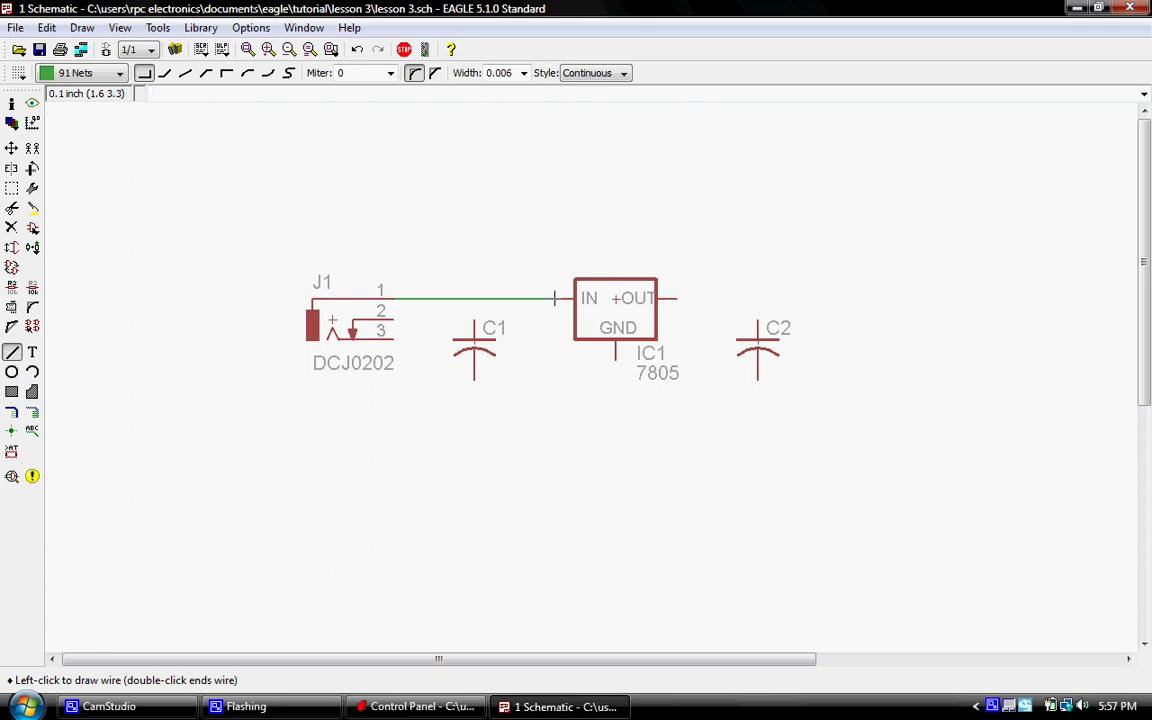
click(554, 299)
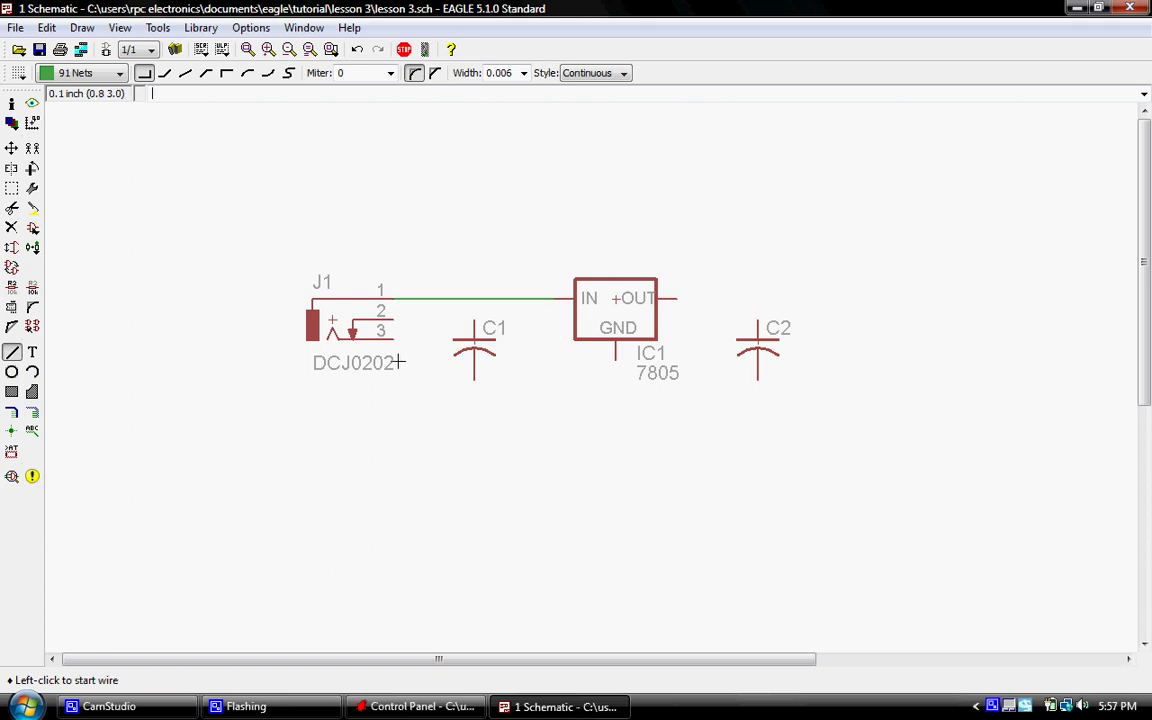
- Wire C1's top pin into the J1-to-IN net
scroll(461, 327, up, 4)
click(456, 350)
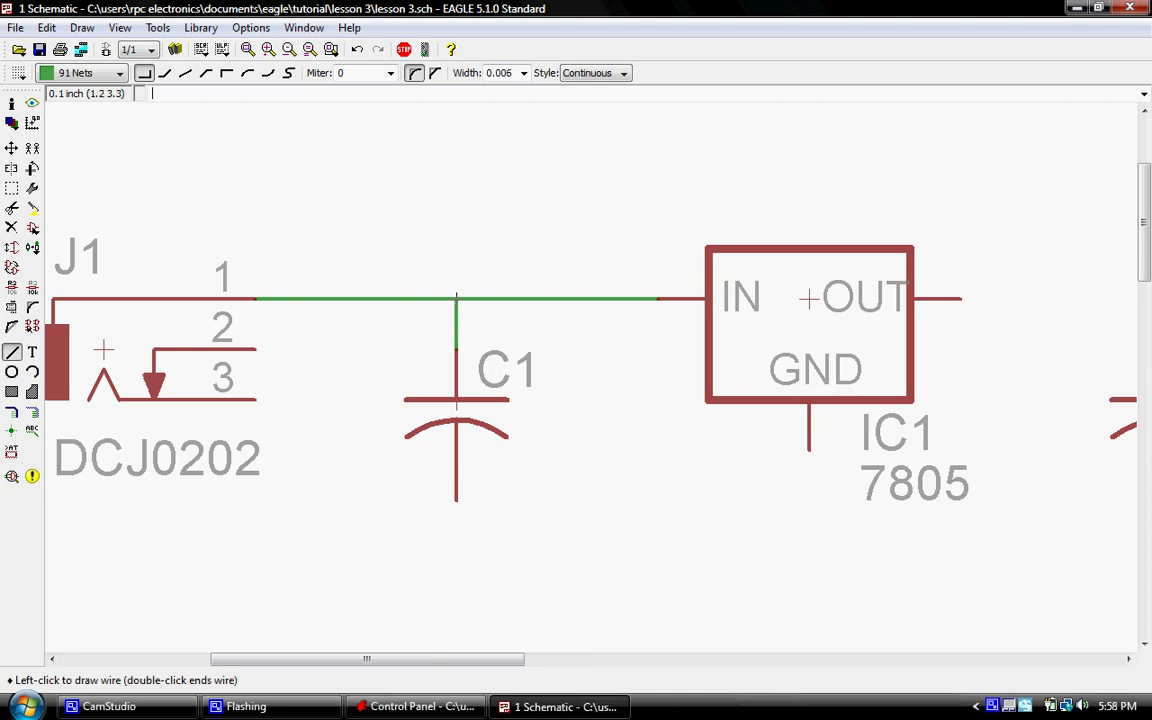
click(457, 298)
scroll(430, 305, down, 4)
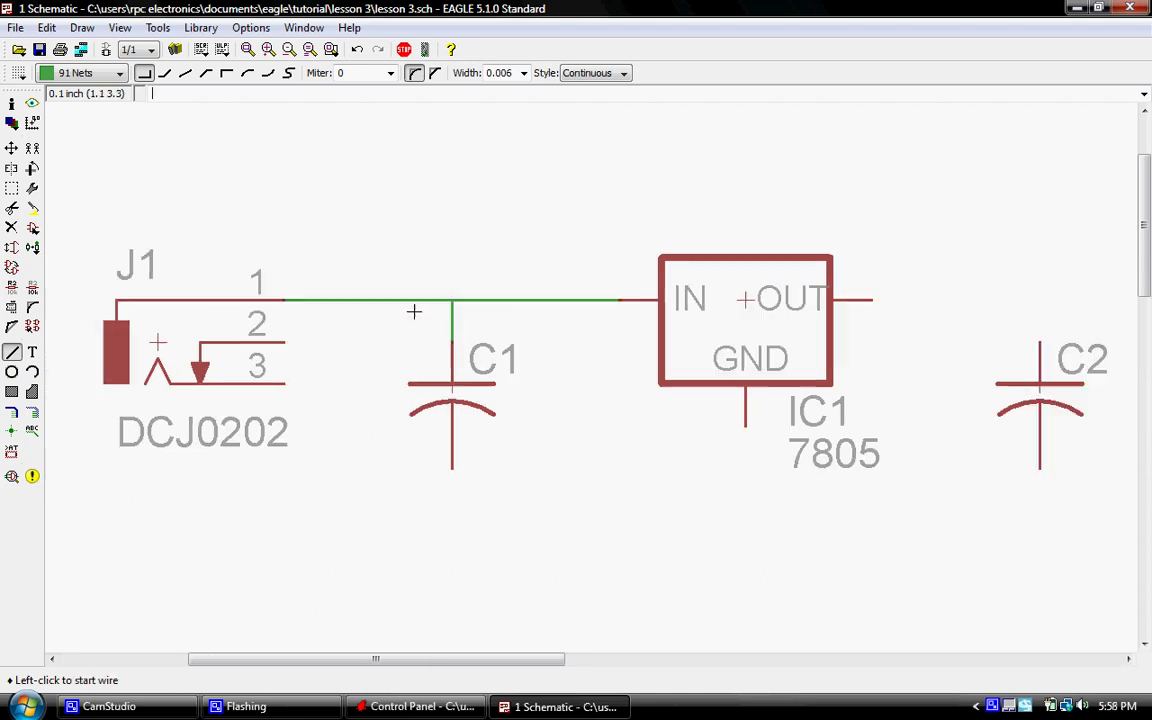
scroll(720, 305, up, 2)
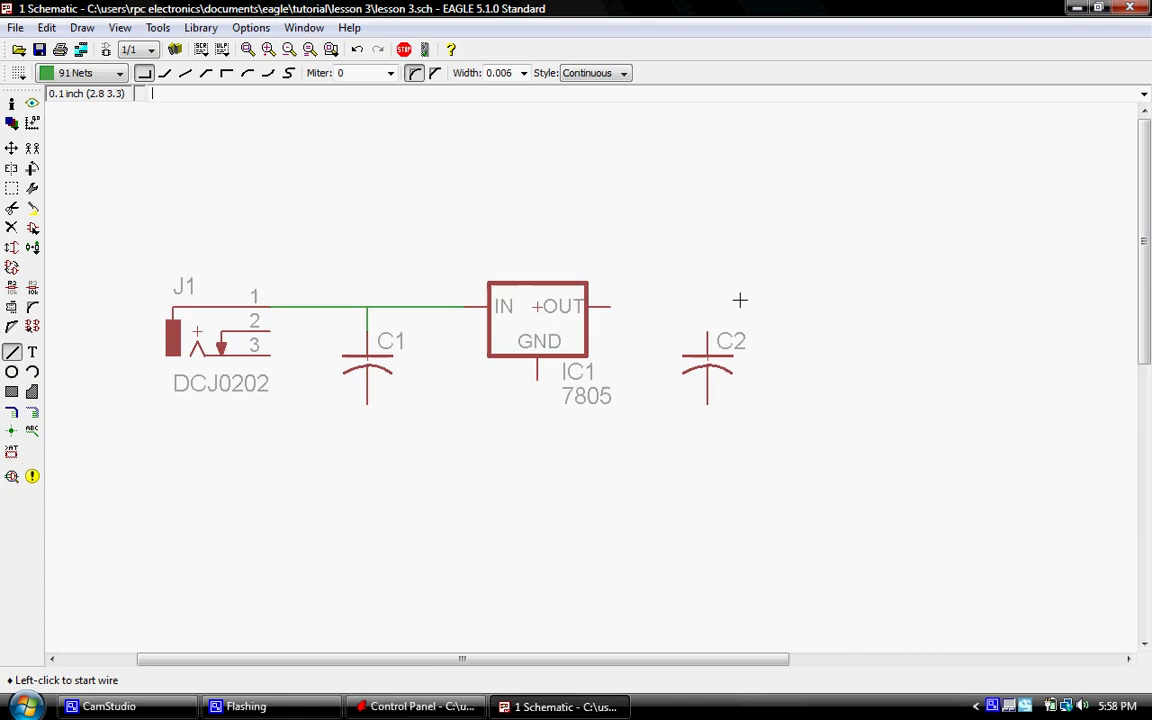
- Wire IC1's OUT pin to C2's top pin and run a wire upward above C2
click(595, 306)
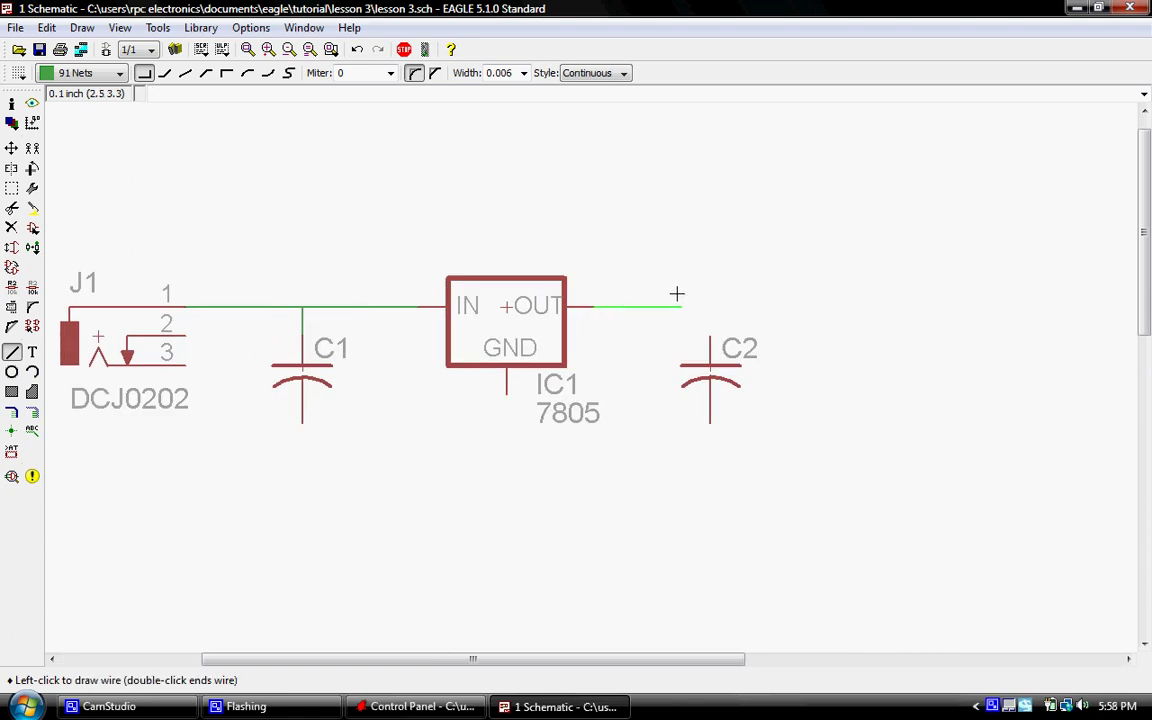
click(709, 336)
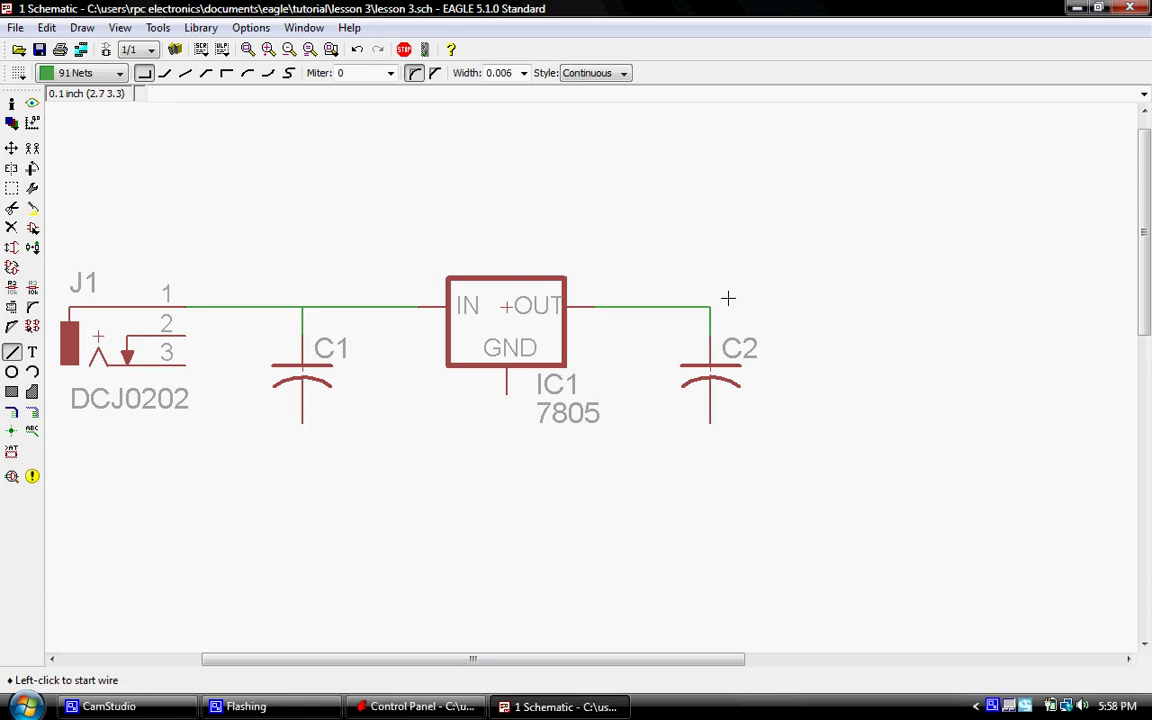
scroll(710, 308, up, 2)
click(702, 313)
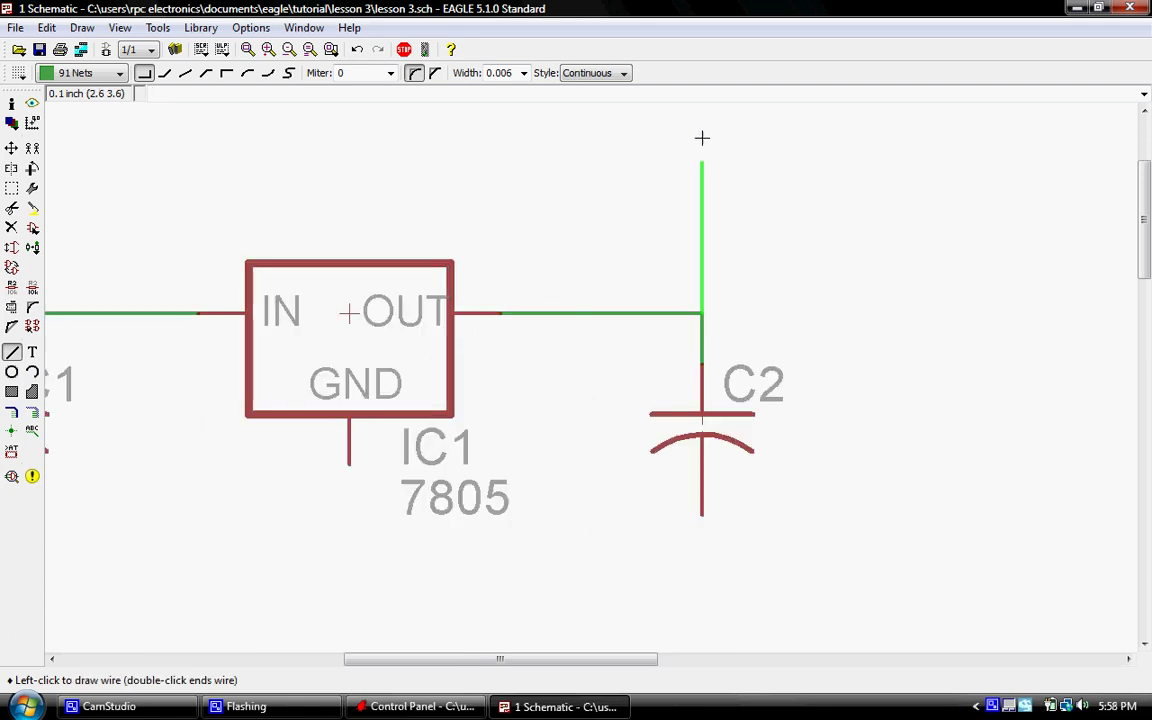
double_click(702, 160)
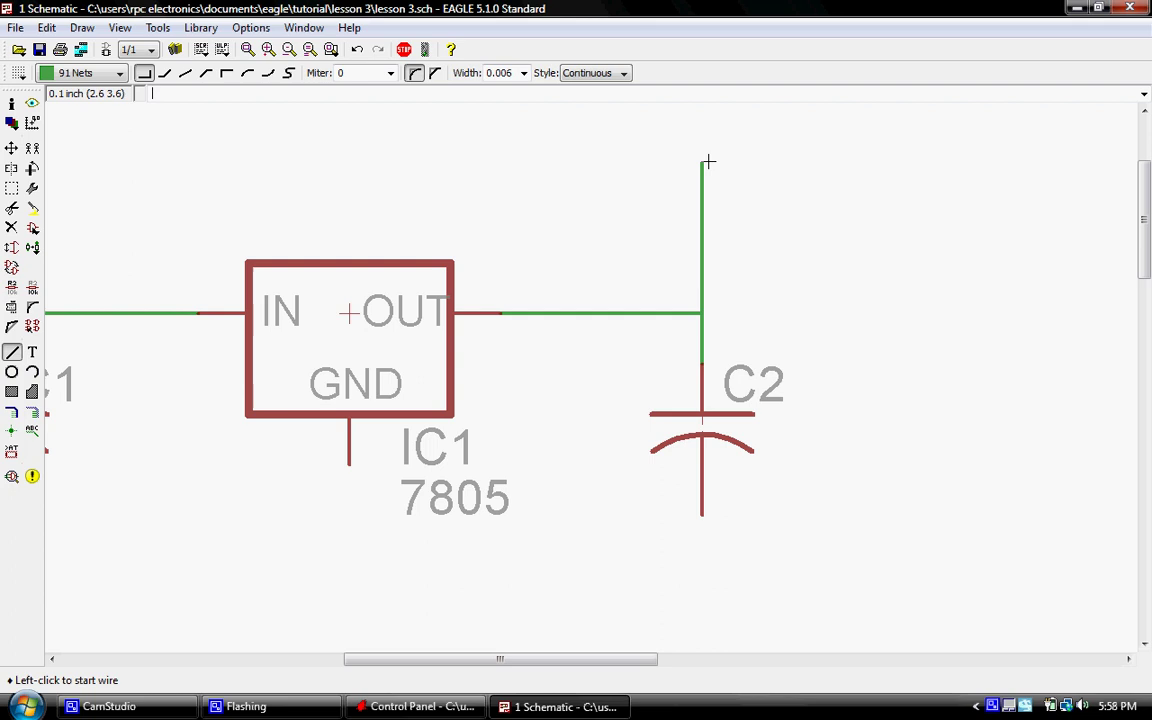
scroll(904, 176, down, 4)
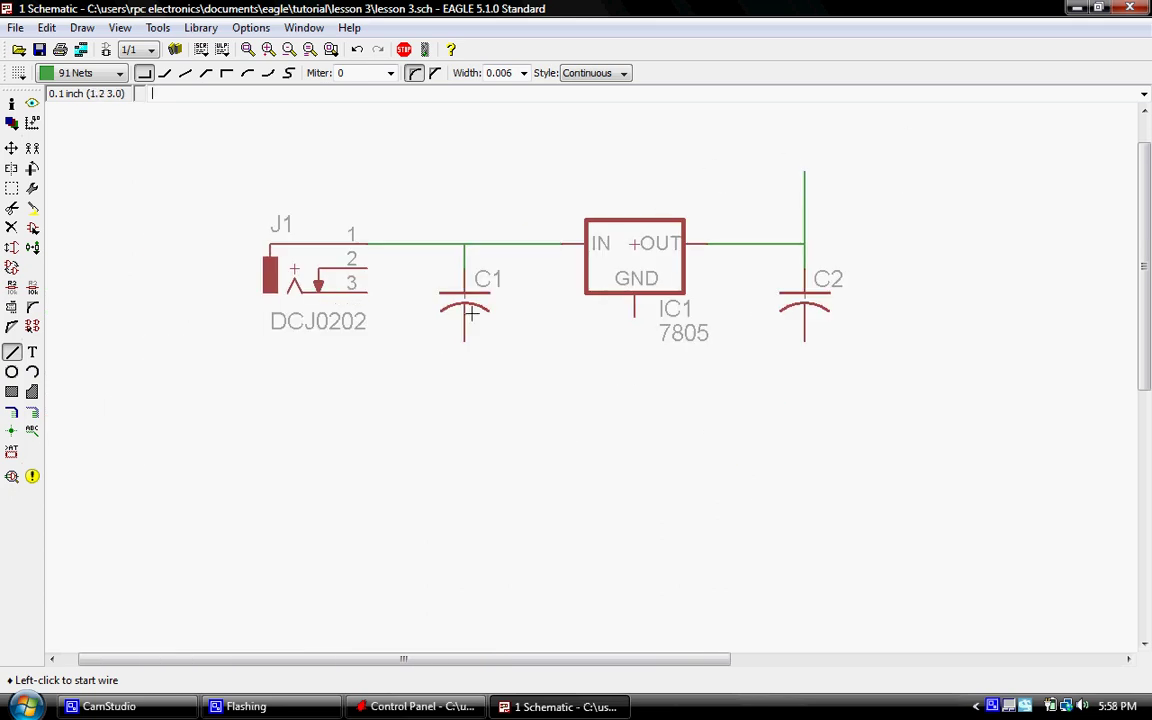
scroll(715, 211, up, 1)
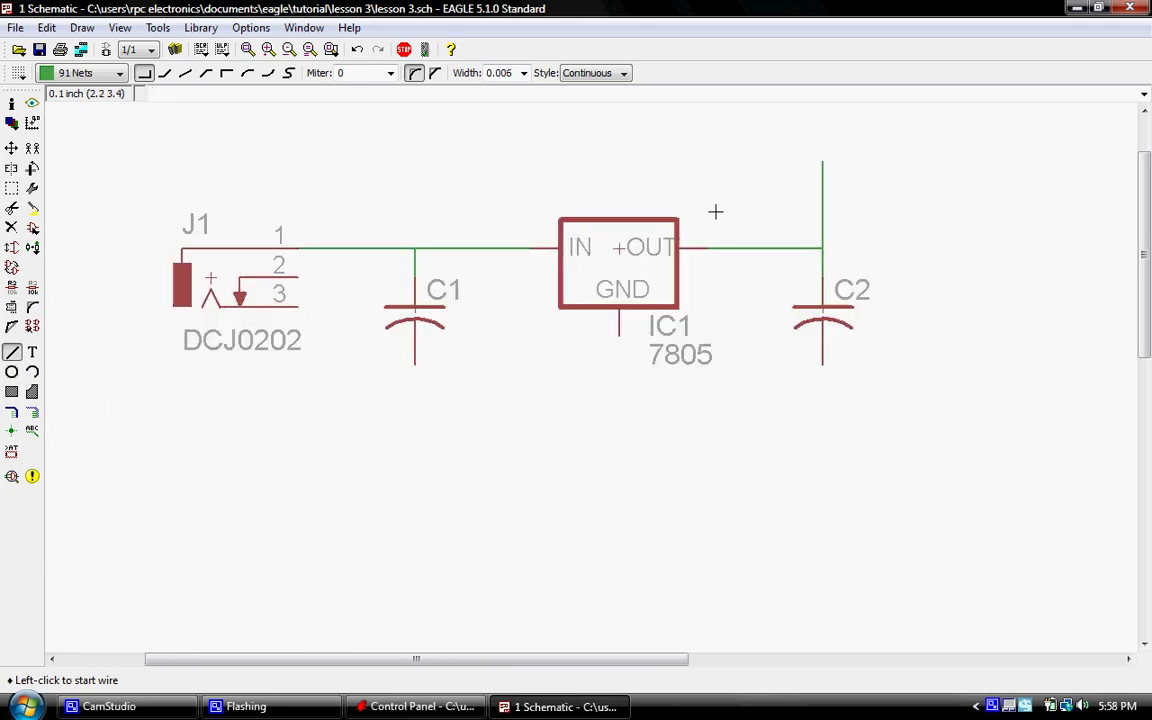
- Place junction dots on the wire above C1 and at the corner above C2
click(12, 432)
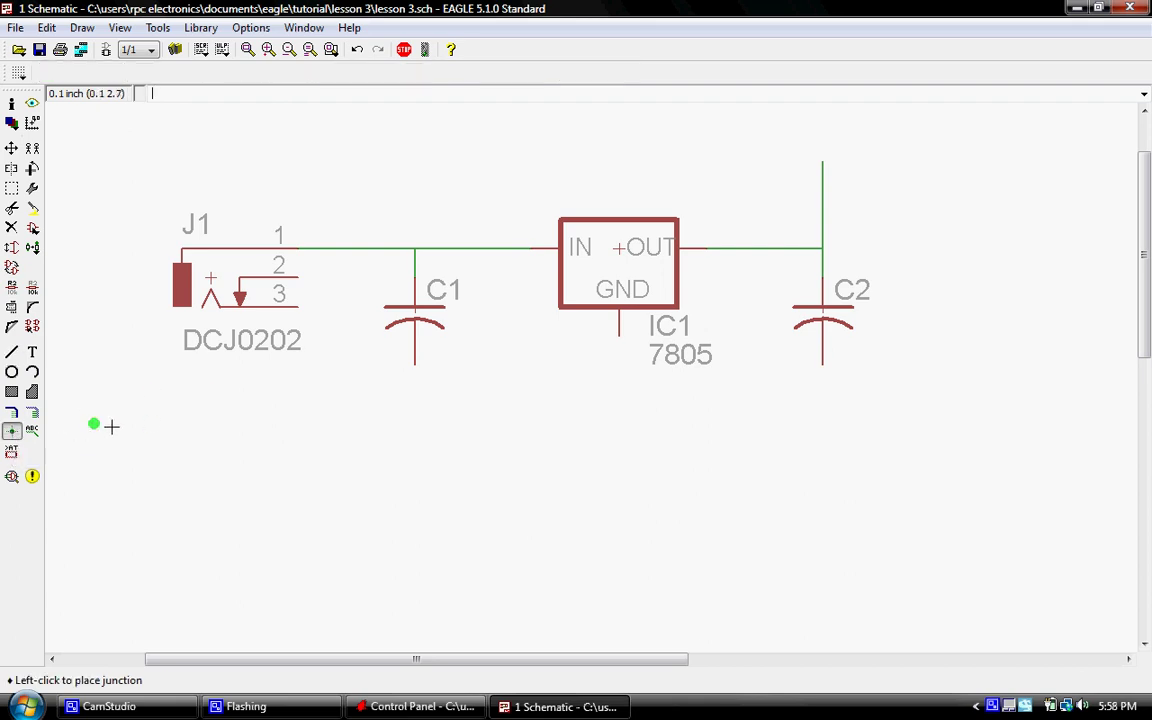
click(416, 249)
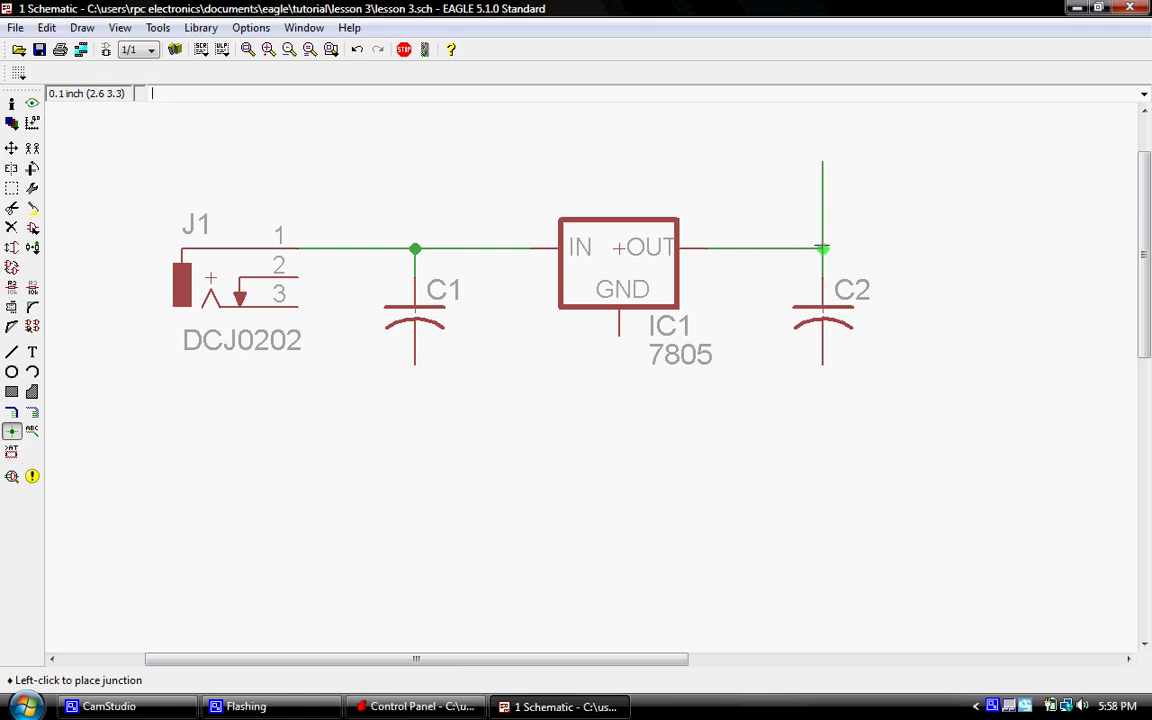
click(825, 248)
scroll(576, 580, down, 1)
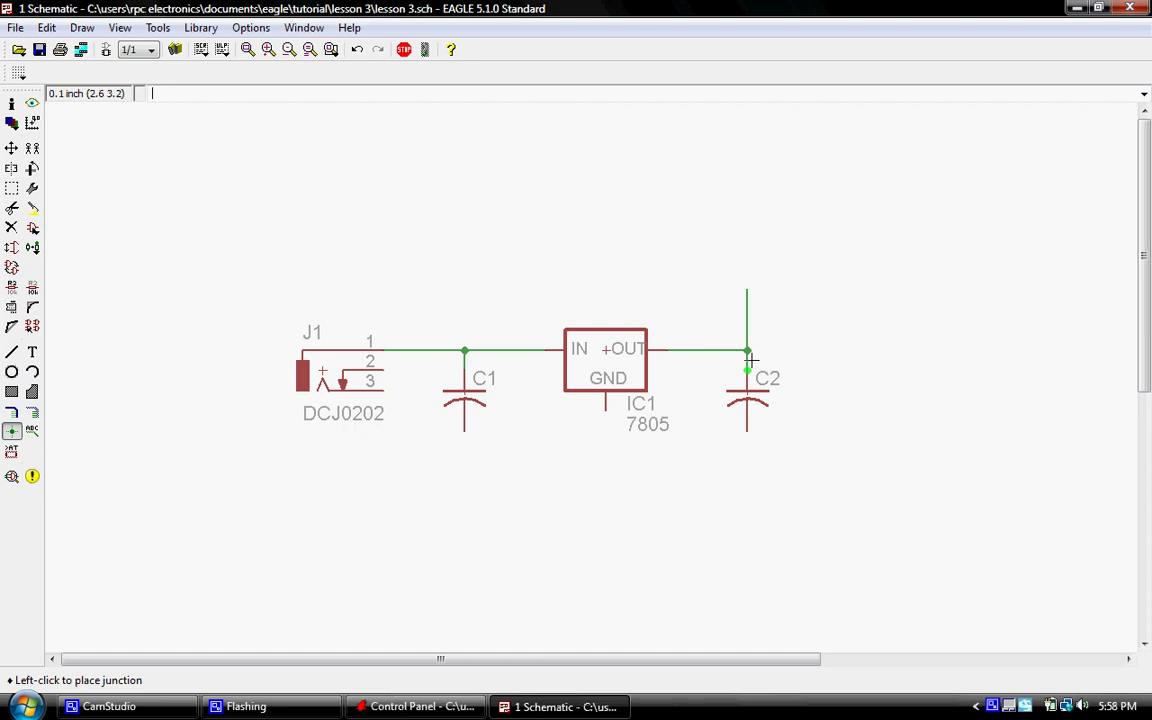
scroll(522, 387, up, 1)
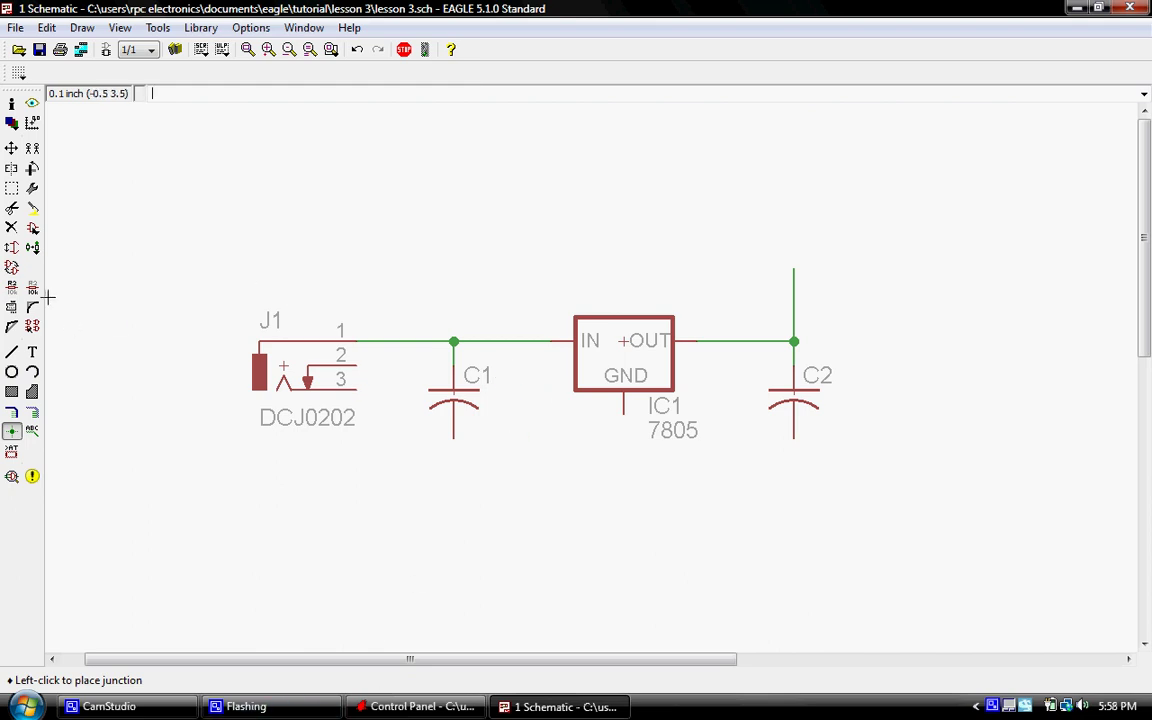
- Place the supply1 +5V symbol on the wire above C2, accepting the net rename to +5V
click(33, 230)
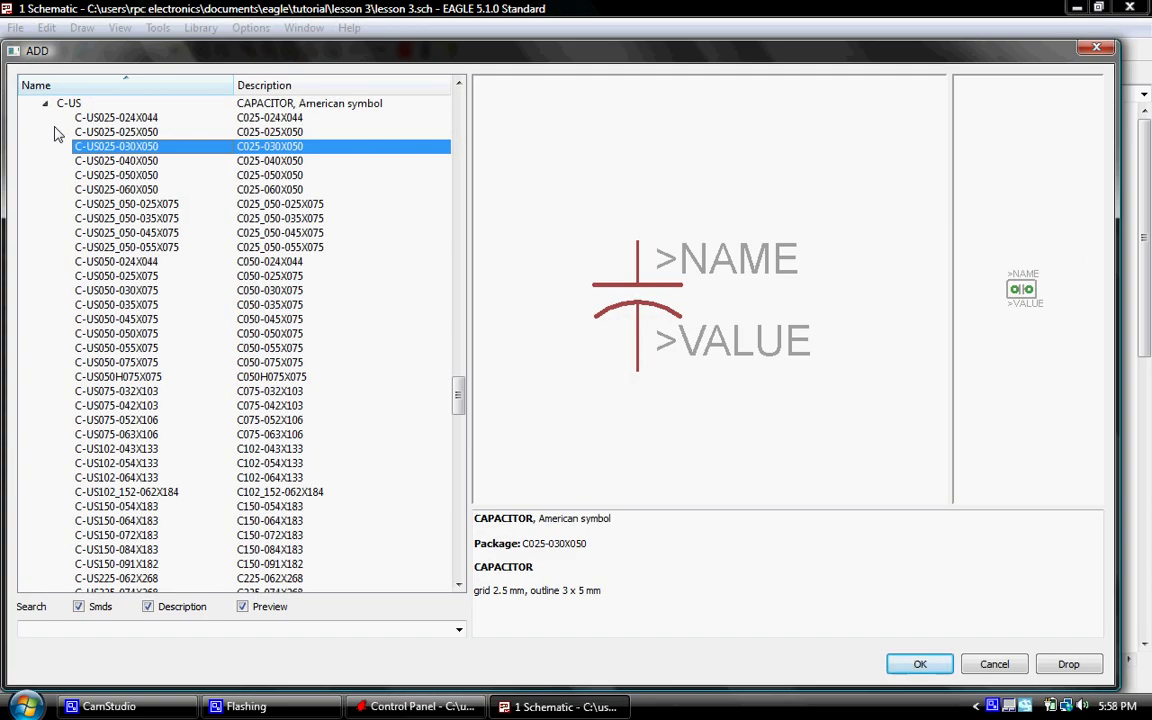
click(45, 106)
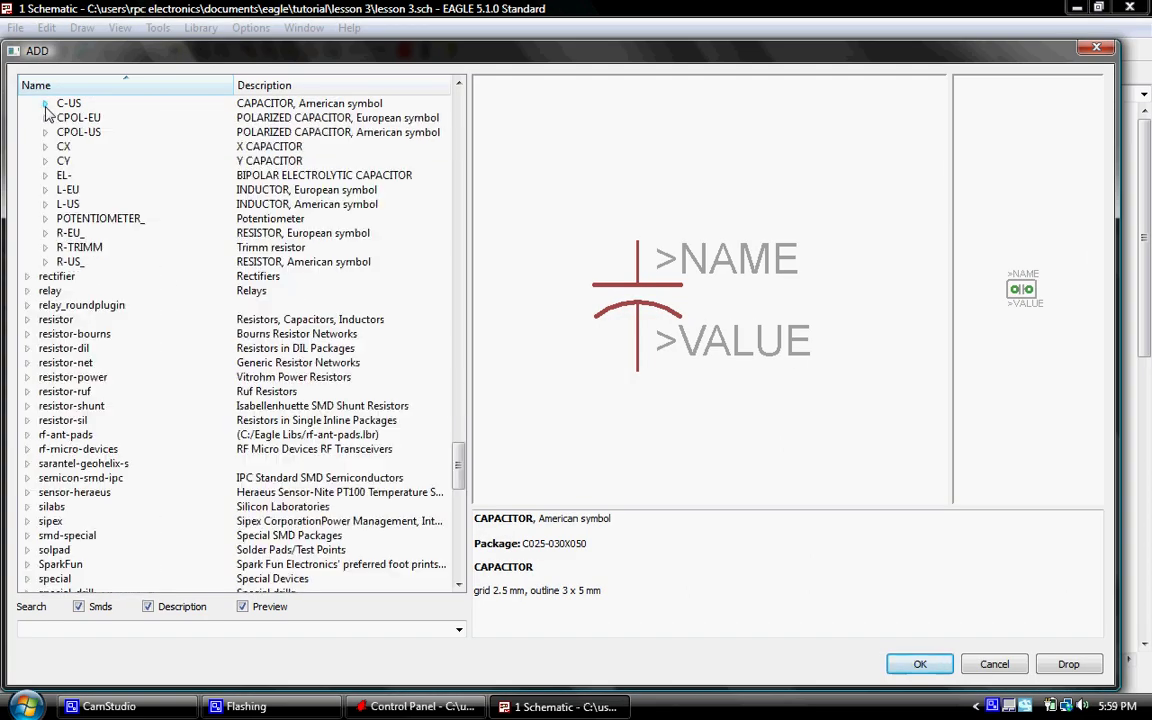
scroll(48, 185, up, 3)
click(27, 189)
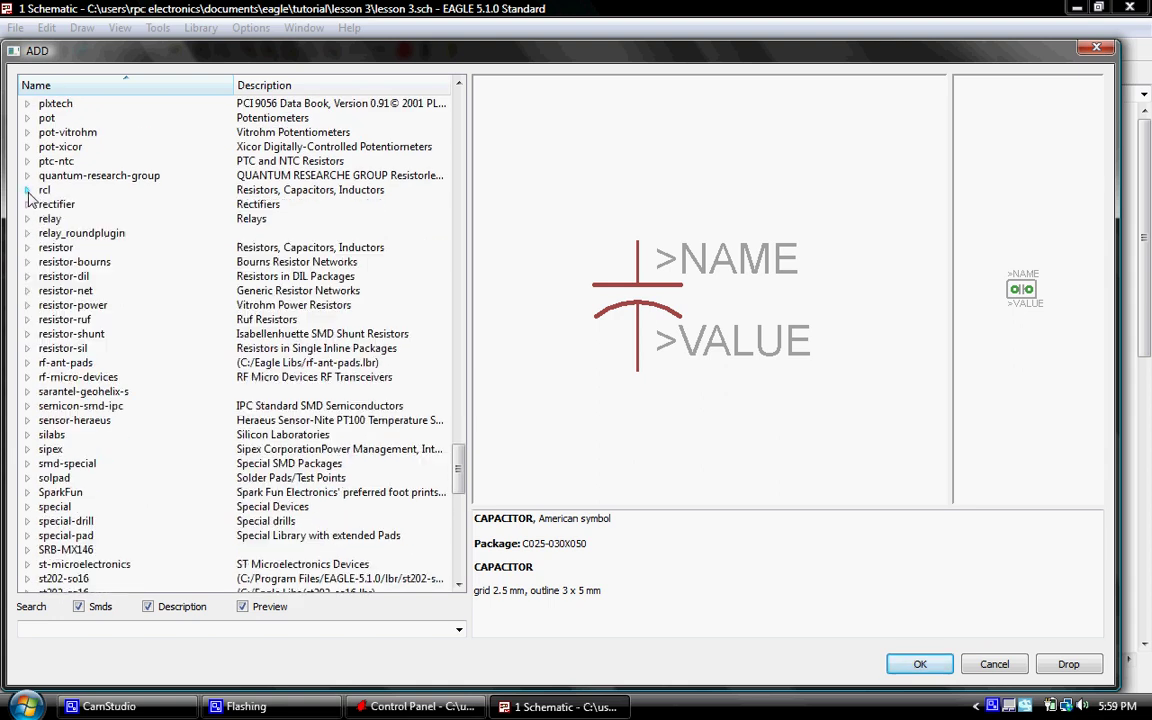
scroll(70, 260, down, 6)
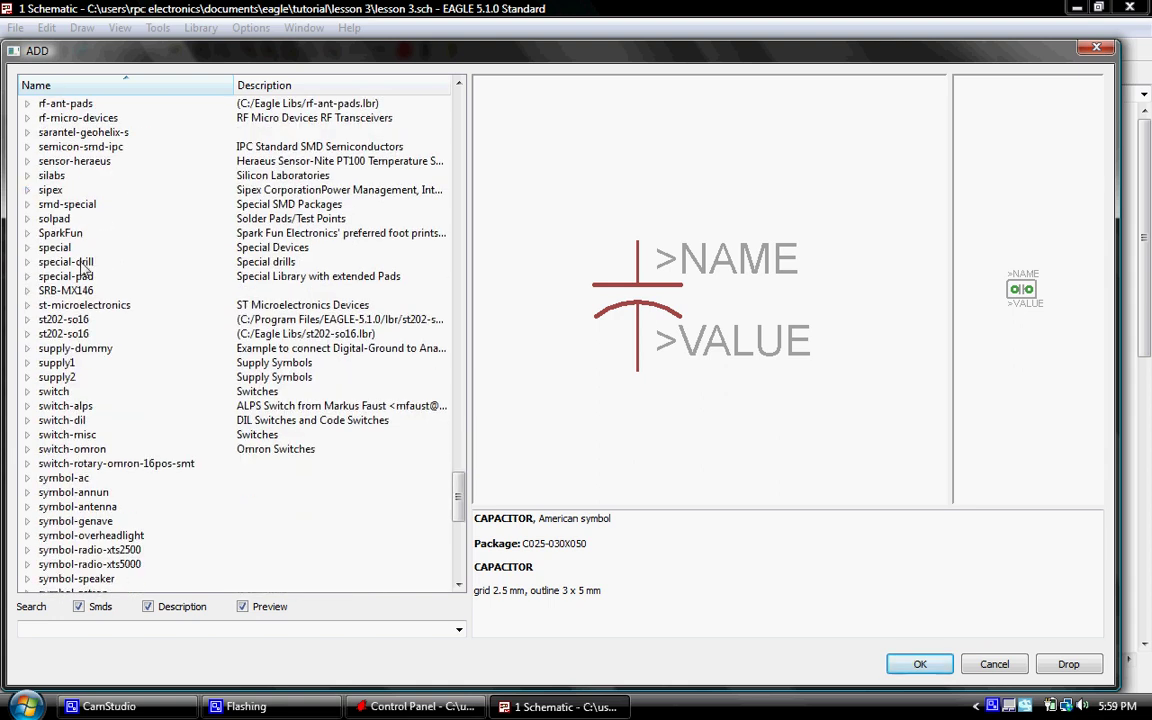
scroll(78, 312, down, 5)
scroll(85, 206, up, 1)
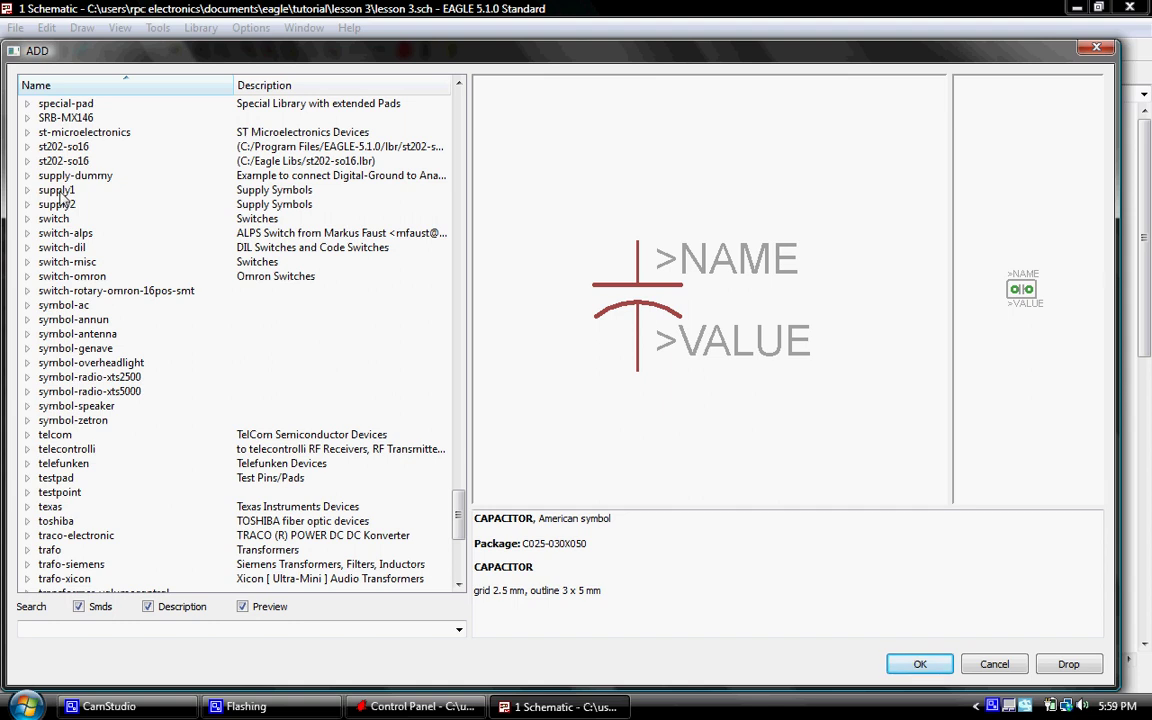
double_click(58, 190)
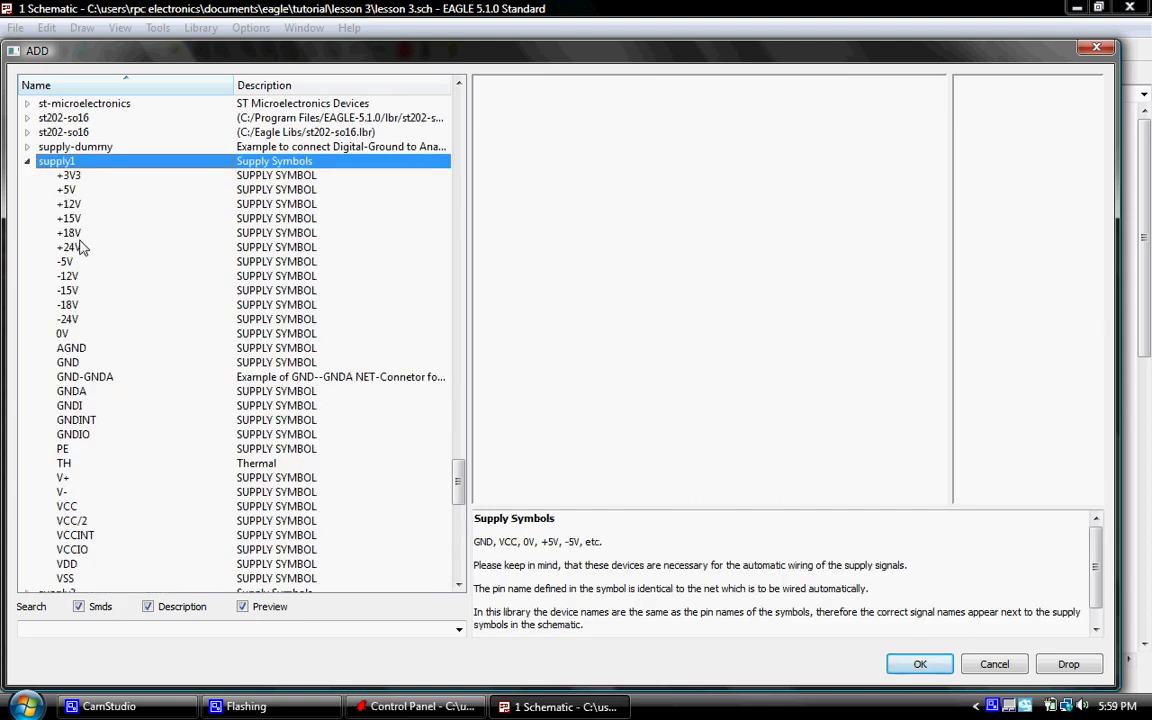
double_click(66, 190)
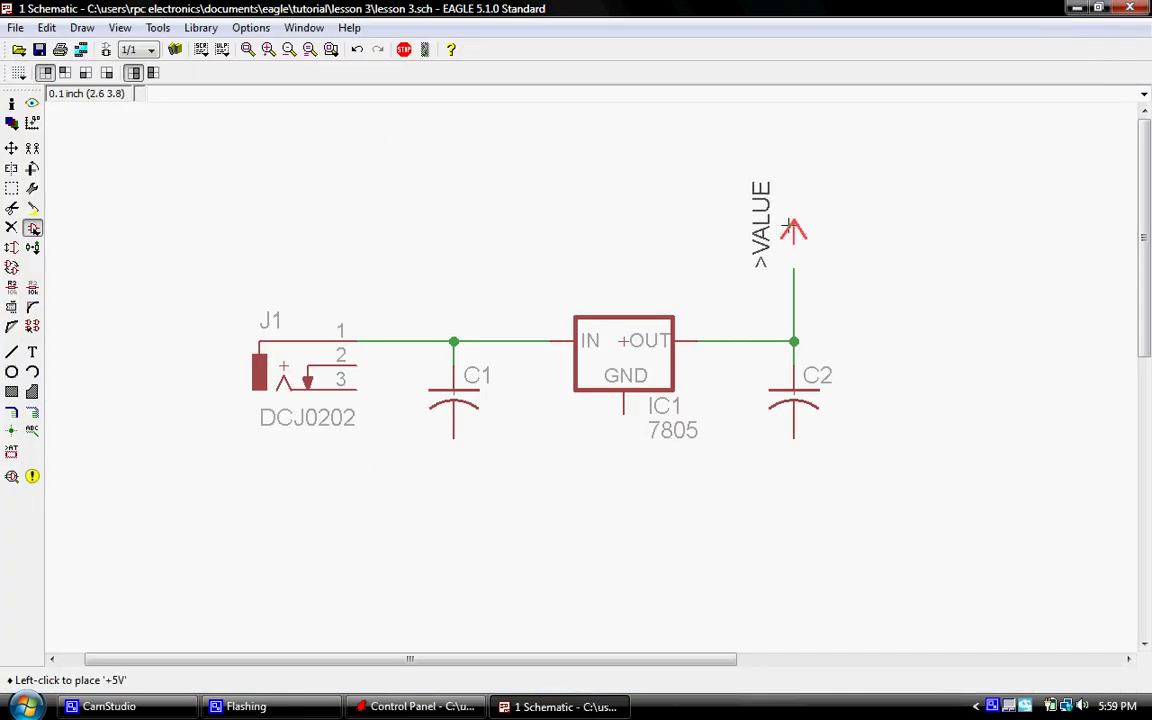
click(794, 250)
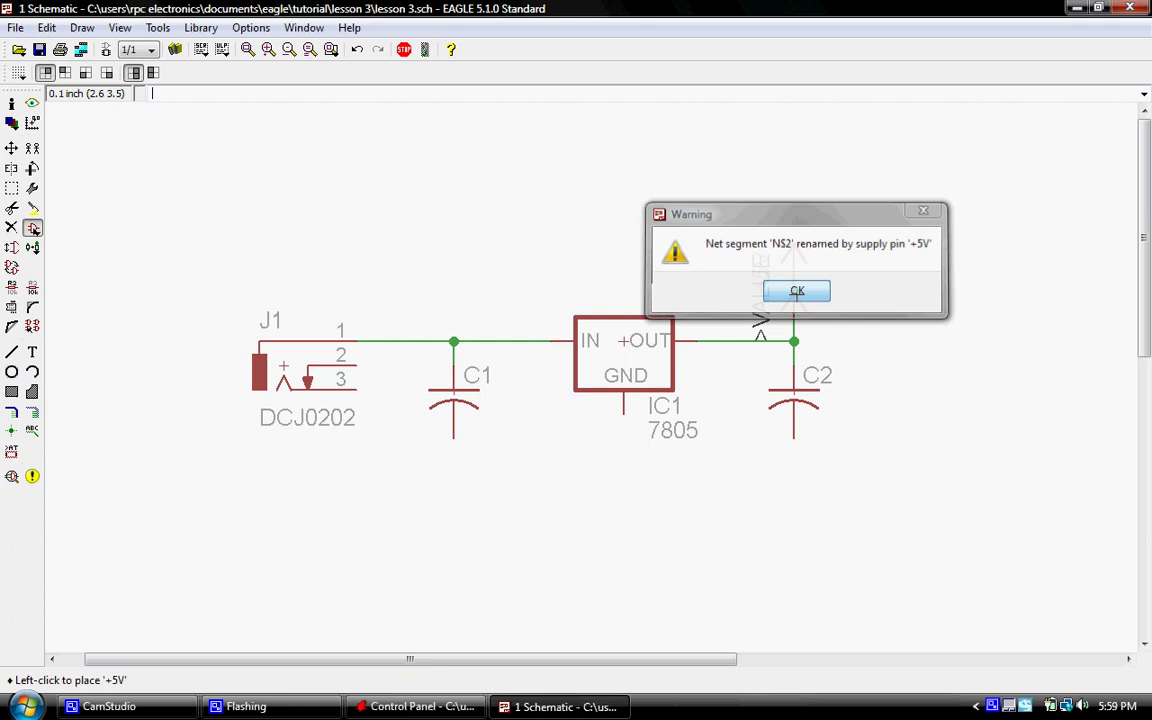
click(797, 290)
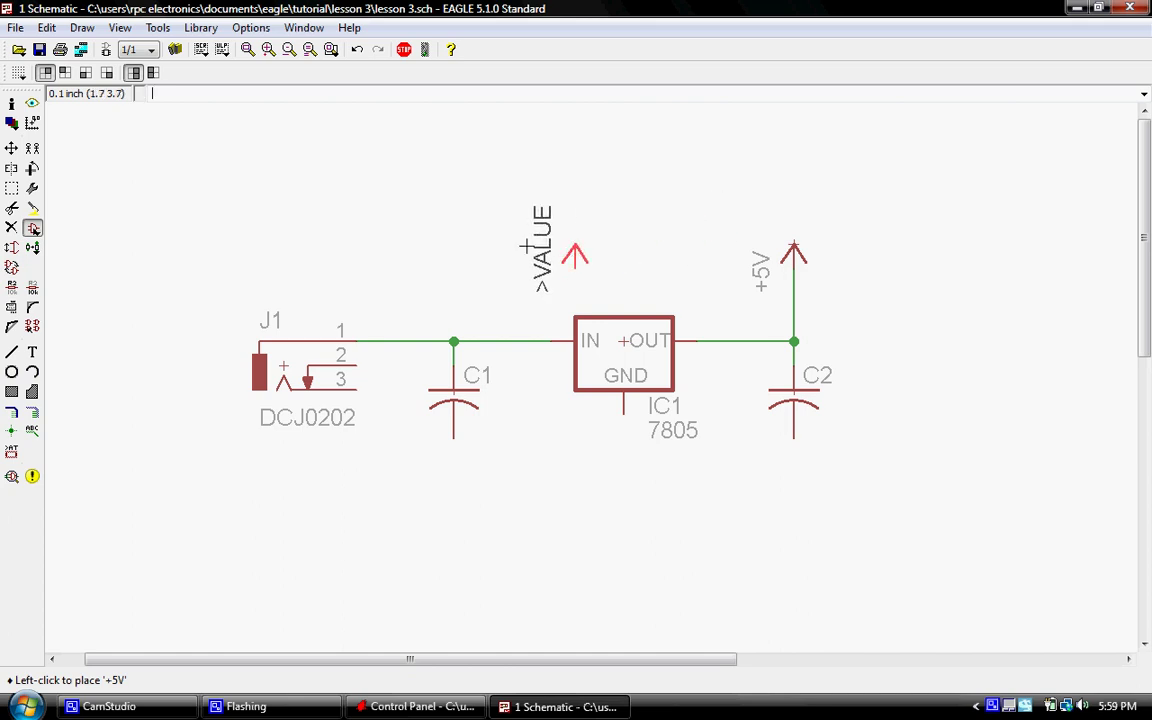
- Place GND symbols from supply1 under C1, C2 and IC1
click(32, 228)
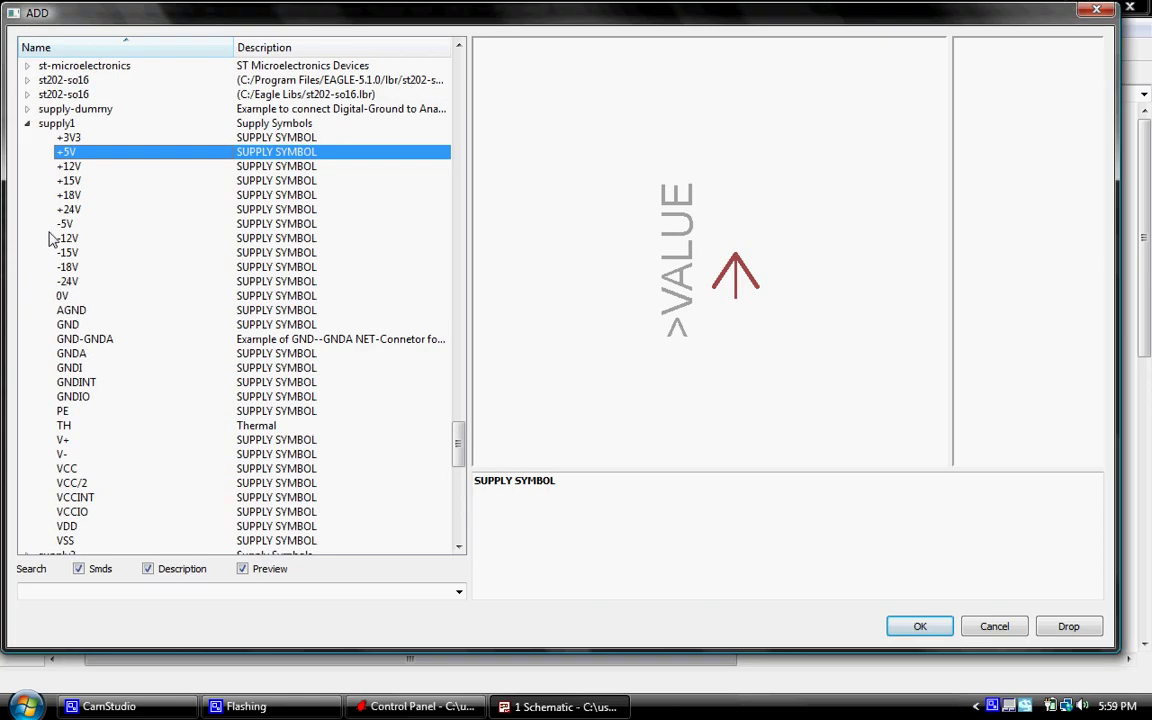
double_click(70, 325)
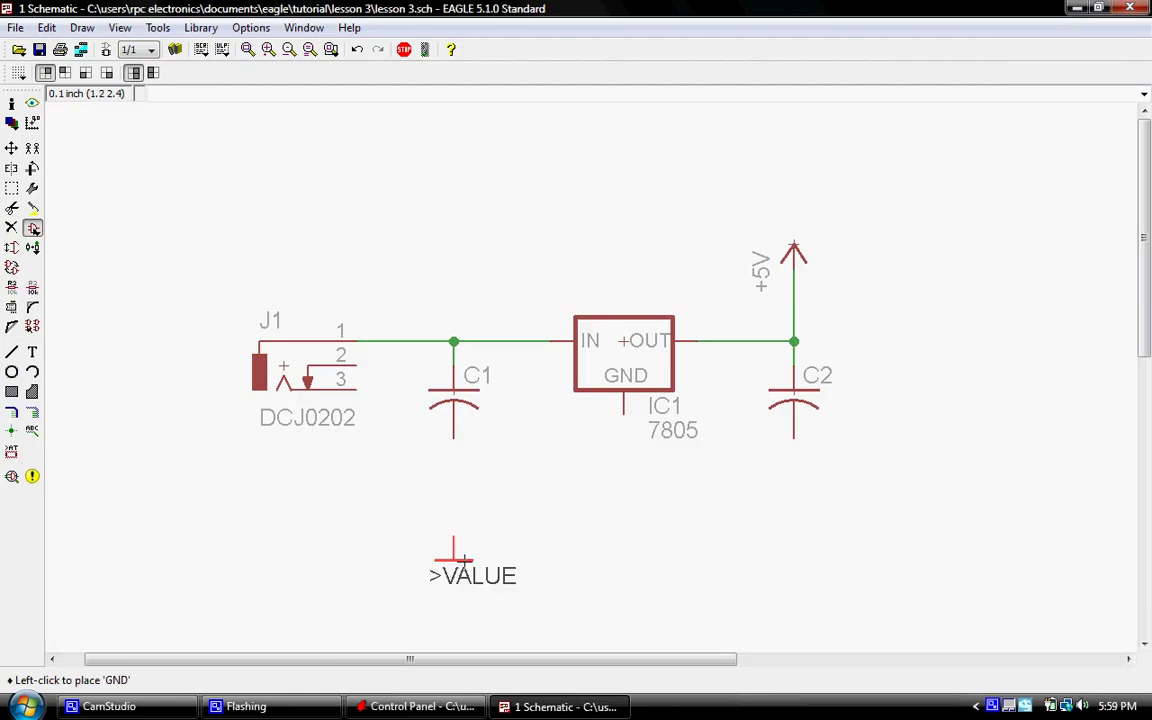
click(455, 463)
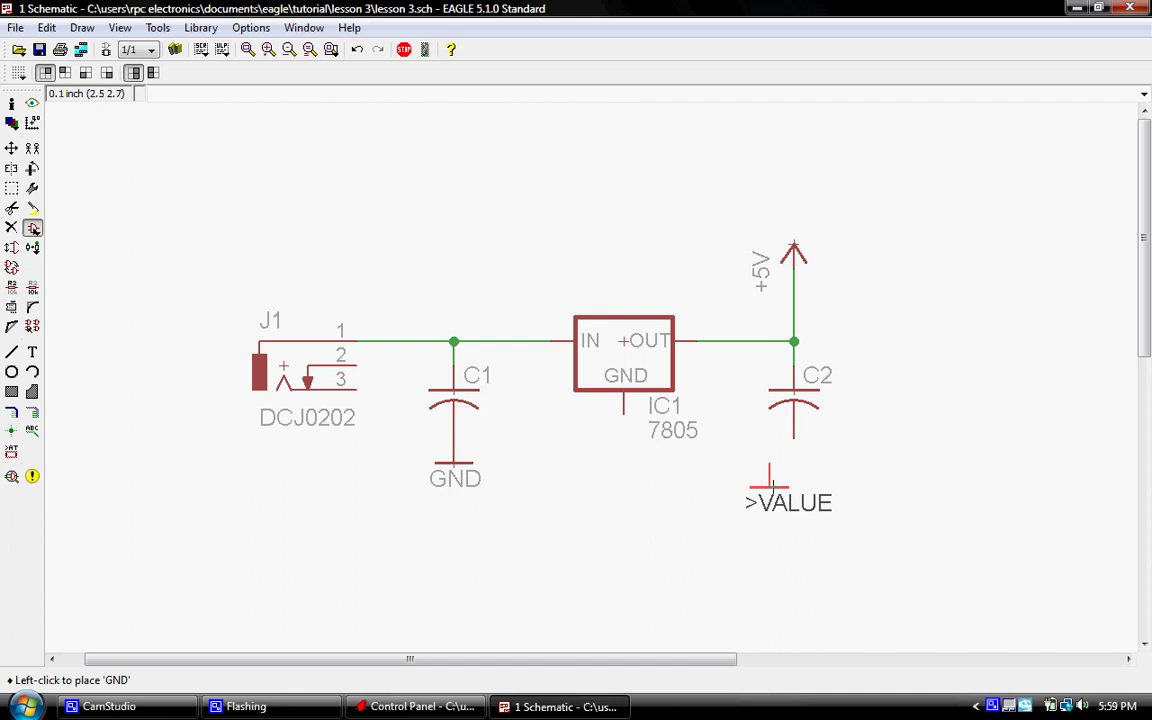
click(794, 463)
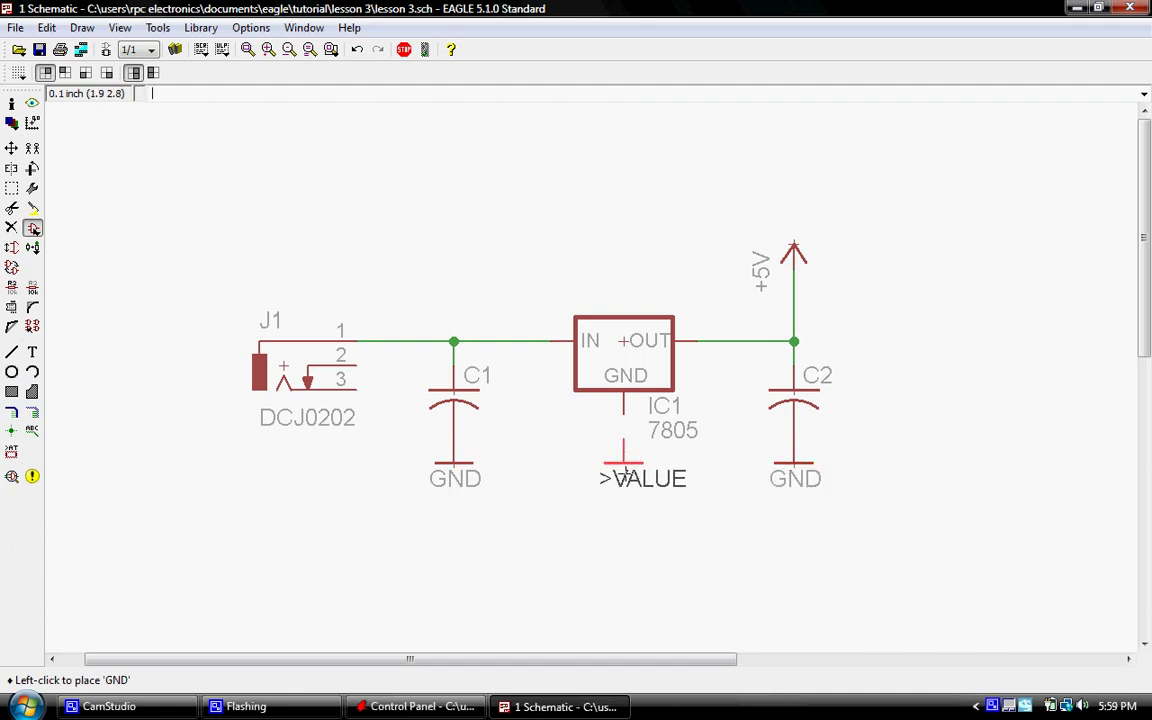
click(624, 463)
- Draw a net wire from IC1's GND pin down to the GND symbol
click(12, 352)
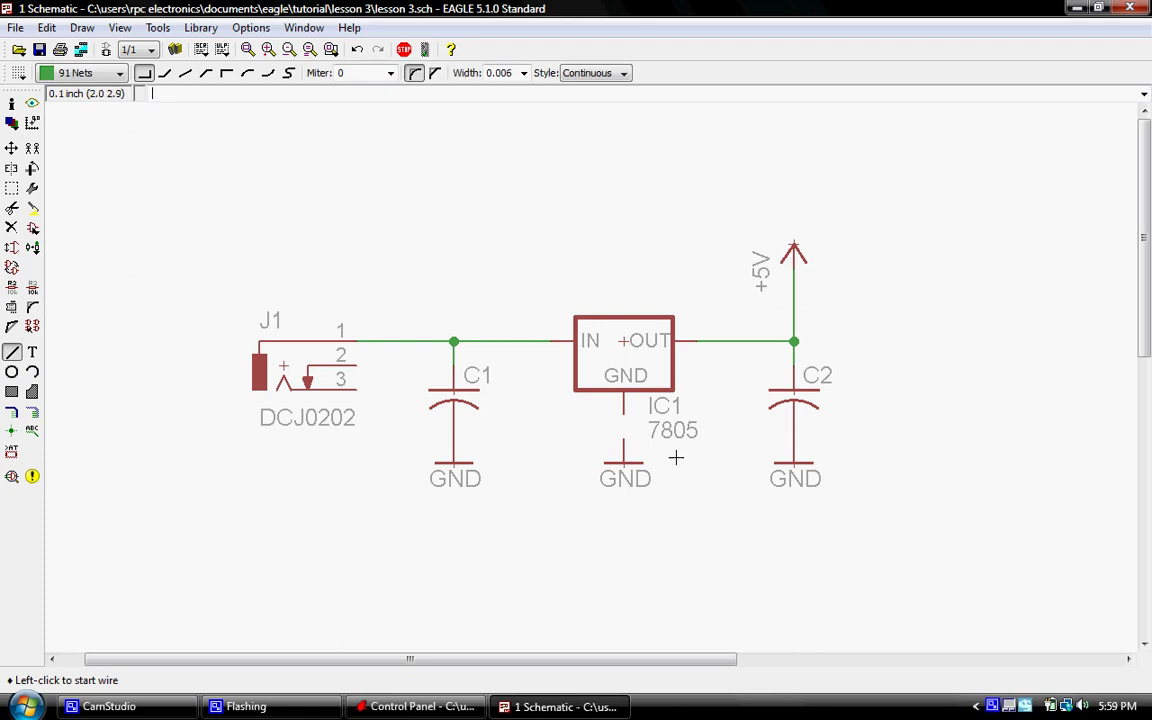
scroll(666, 457, up, 2)
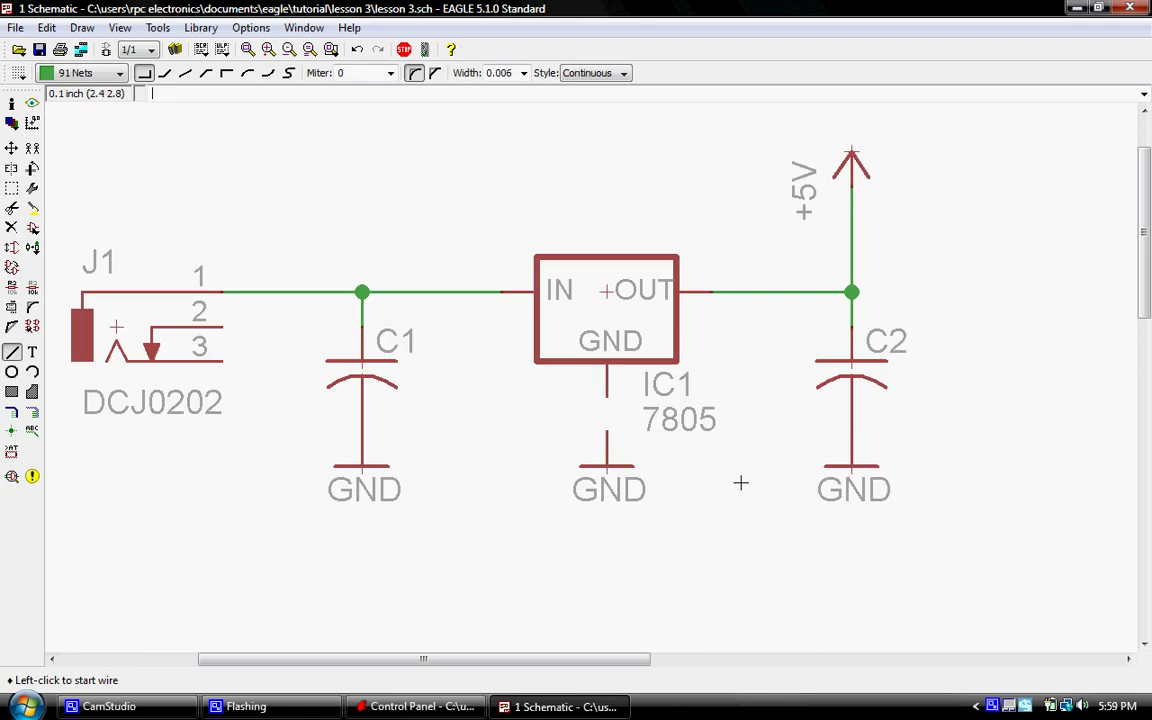
scroll(666, 418, up, 1)
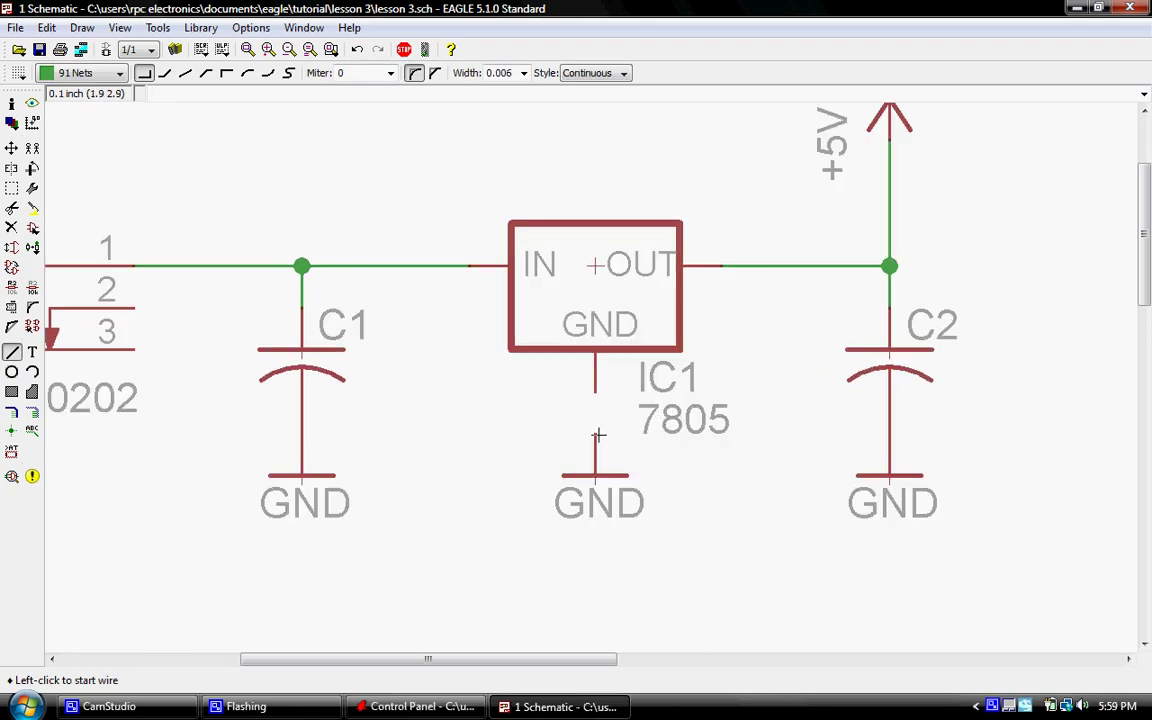
click(595, 434)
click(595, 393)
scroll(597, 442, down, 3)
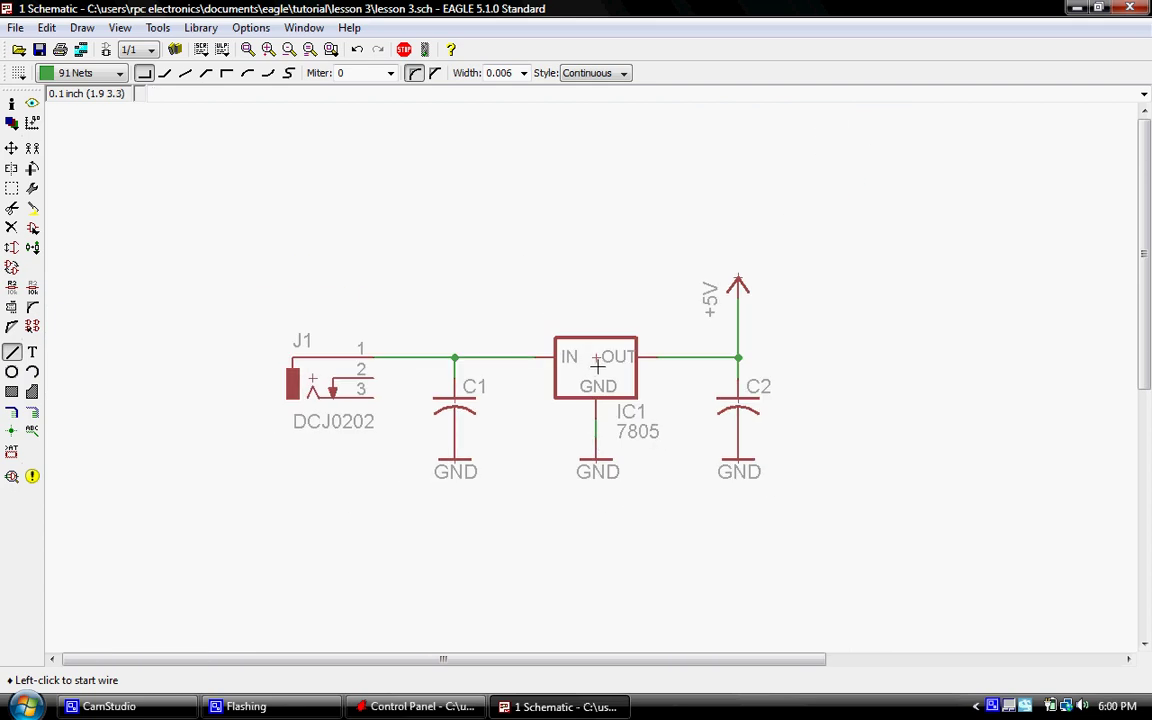
- Save the schematic as lesson 3.sch and bring up the CamStudio recorder window
click(40, 51)
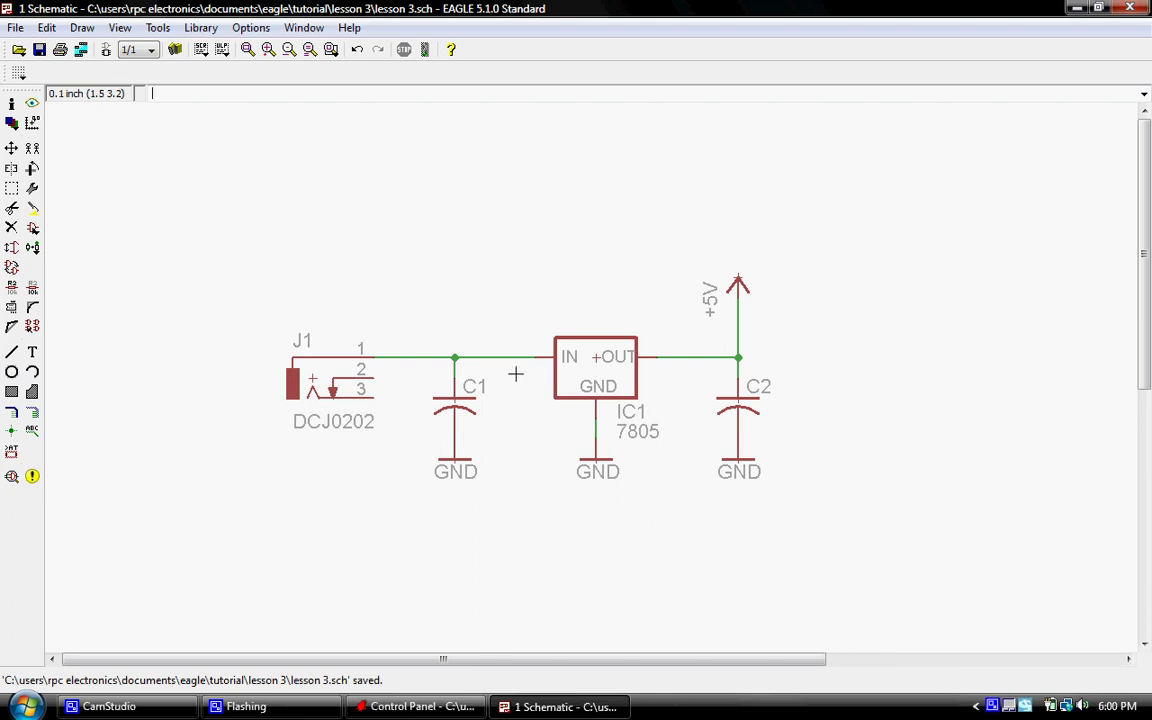
click(110, 707)
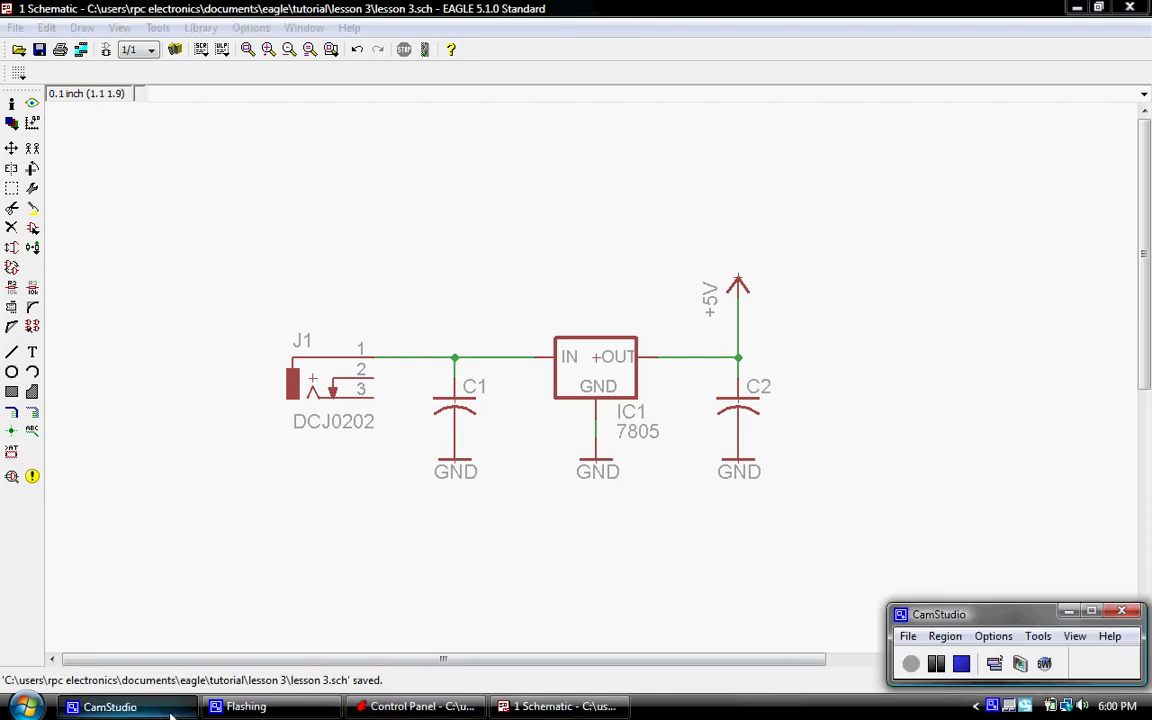